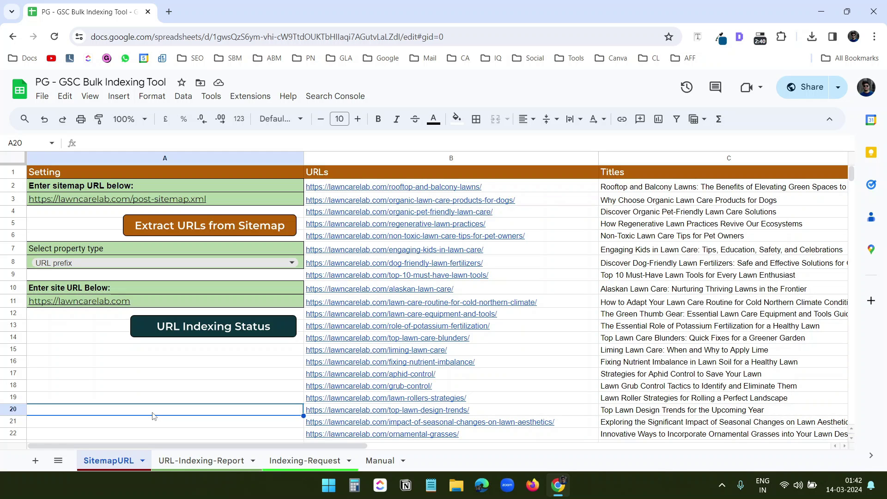
Step: Look through the URL-Indexing-Report and Indexing-Request sheets, then return to SitemapURL
{"action": "left_click", "coordinate": [185, 461]}
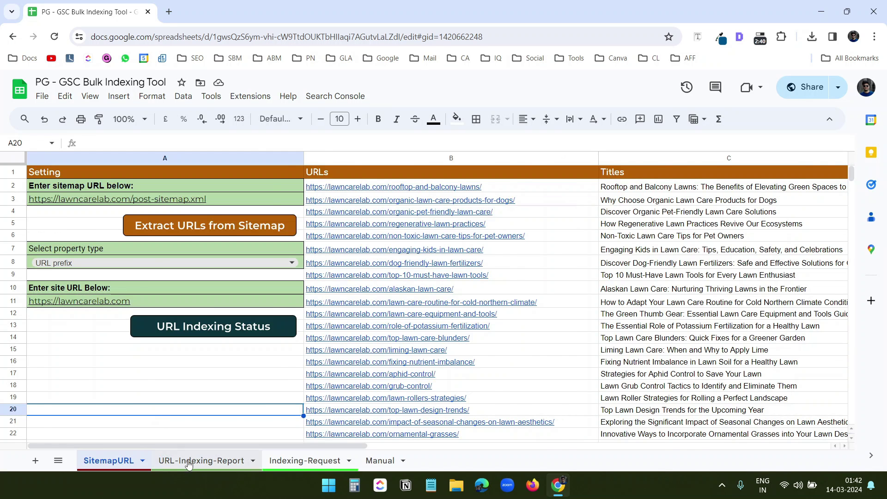
{"action": "left_click", "coordinate": [296, 462]}
{"action": "left_click", "coordinate": [108, 461]}
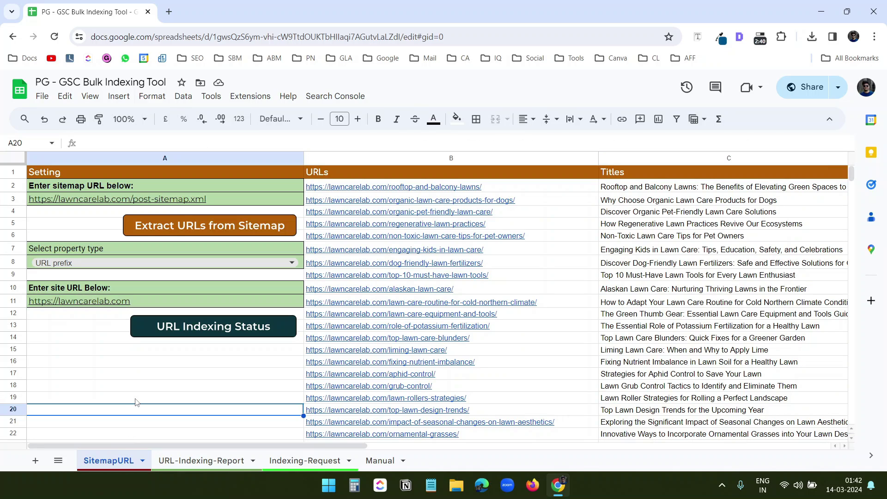
{"action": "left_click", "coordinate": [253, 386]}
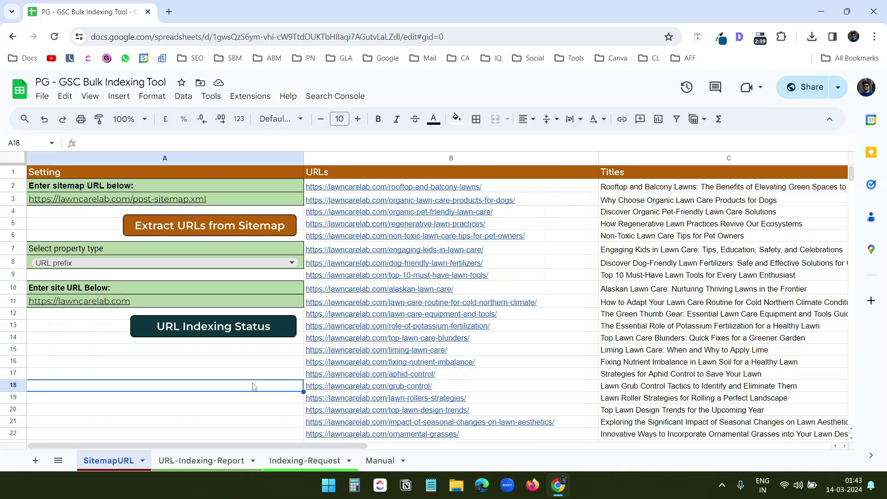
Step: Select the SitemapURL URLs column to count the extracted entries, then scroll through the list
{"action": "left_click", "coordinate": [482, 157]}
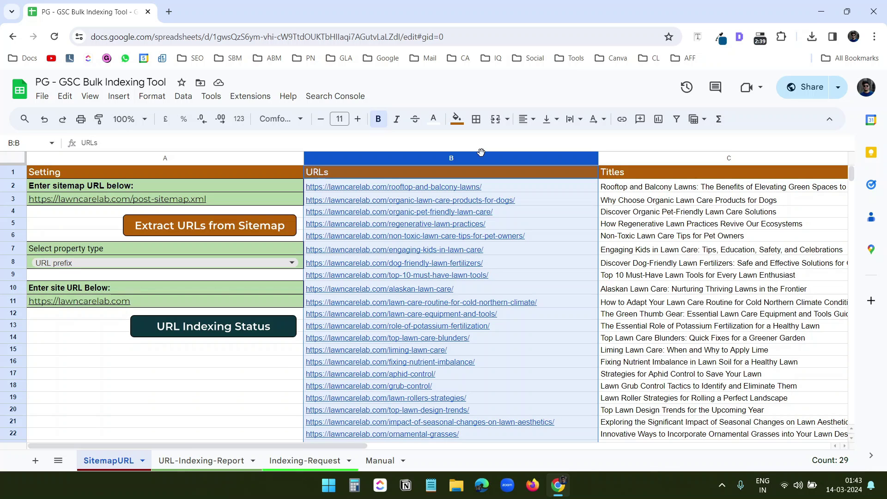
{"action": "left_click", "coordinate": [209, 400]}
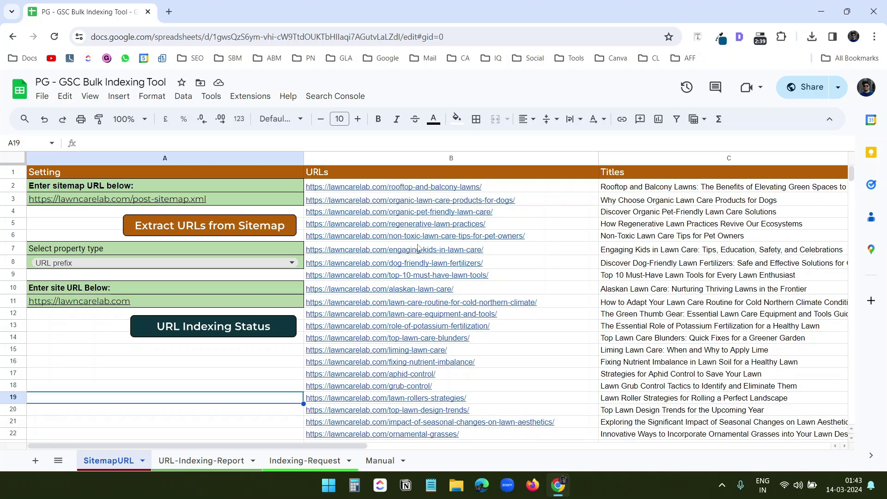
{"action": "scroll", "coordinate": [402, 260], "scroll_direction": "down", "scroll_amount": 3}
{"action": "scroll", "coordinate": [401, 261], "scroll_direction": "up", "scroll_amount": 3}
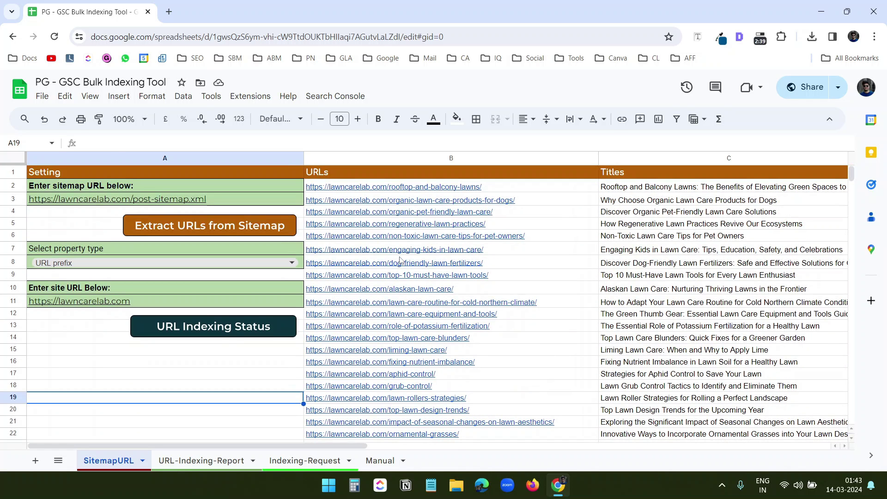
{"action": "left_click", "coordinate": [170, 383]}
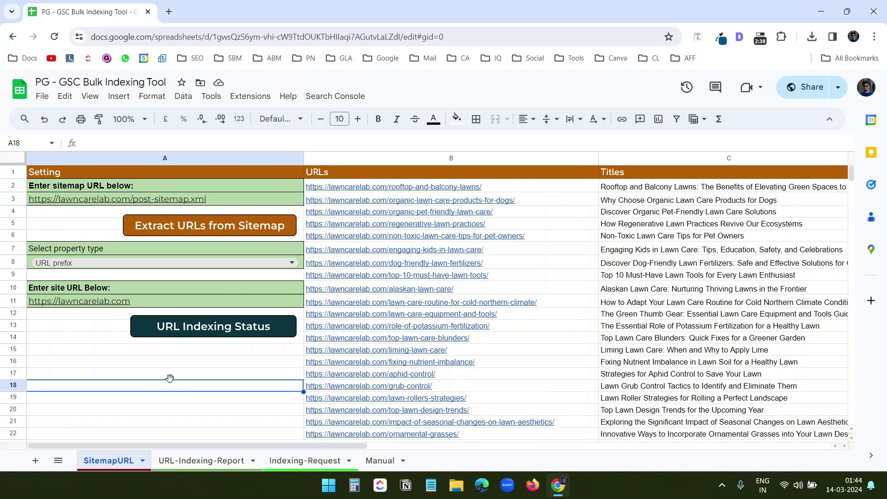
Step: On URL-Indexing-Report, review the Page Fetch, Coverage, Indexing Allowed and Last Crawl columns
{"action": "left_click", "coordinate": [217, 461]}
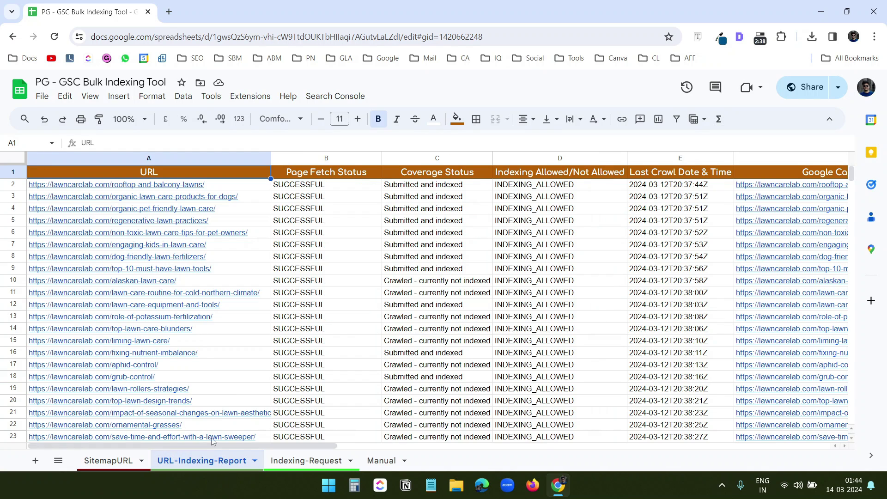
{"action": "left_click", "coordinate": [343, 157]}
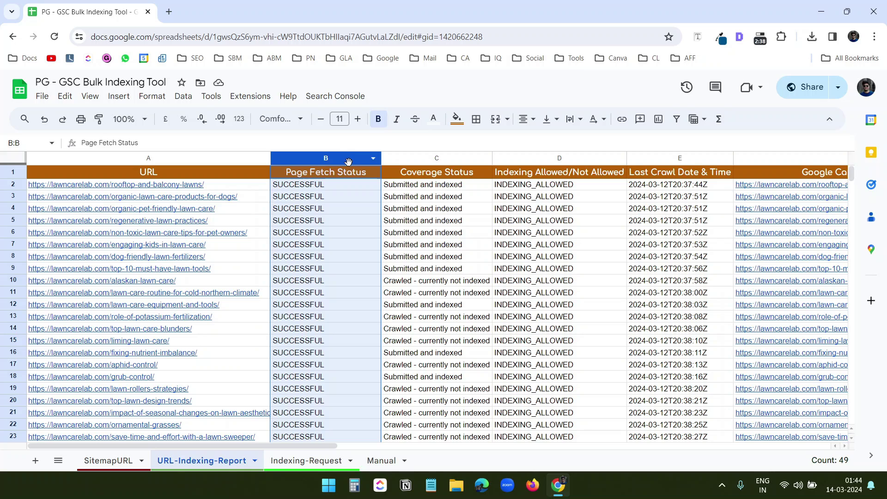
{"action": "left_click", "coordinate": [435, 157]}
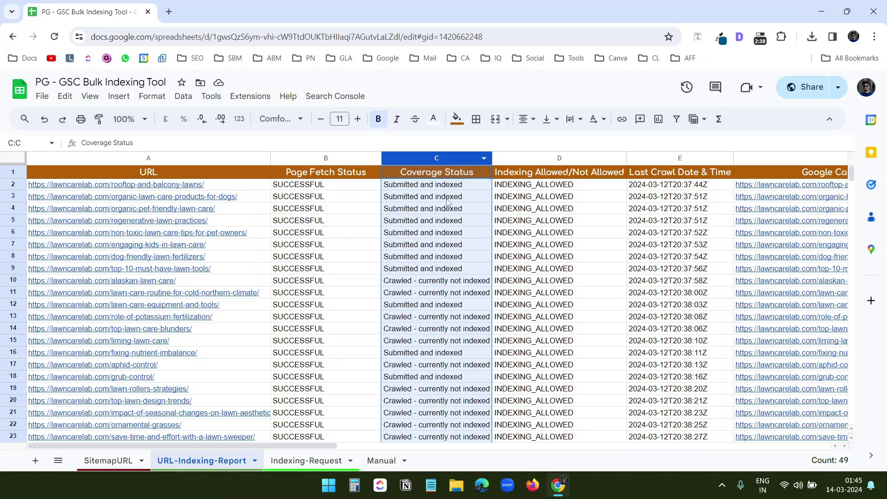
{"action": "scroll", "coordinate": [447, 208], "scroll_direction": "down", "scroll_amount": 6}
{"action": "scroll", "coordinate": [446, 212], "scroll_direction": "up", "scroll_amount": 6}
{"action": "left_click", "coordinate": [562, 159]}
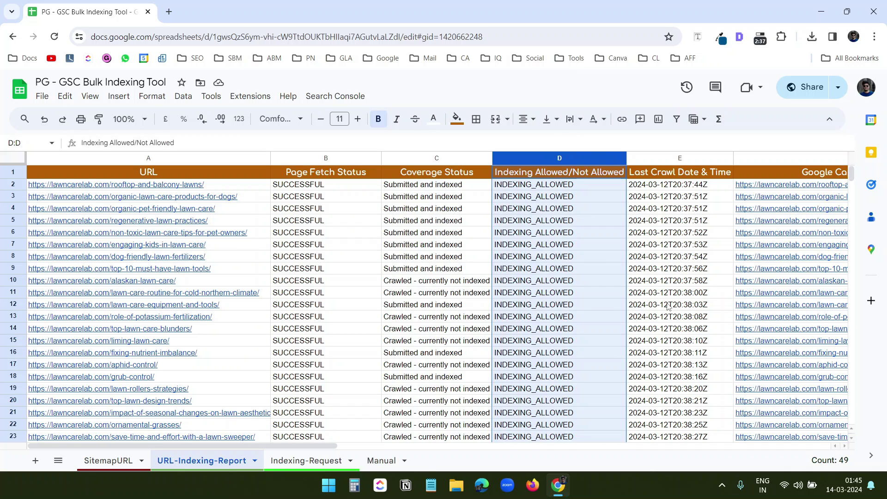
{"action": "left_click", "coordinate": [680, 159]}
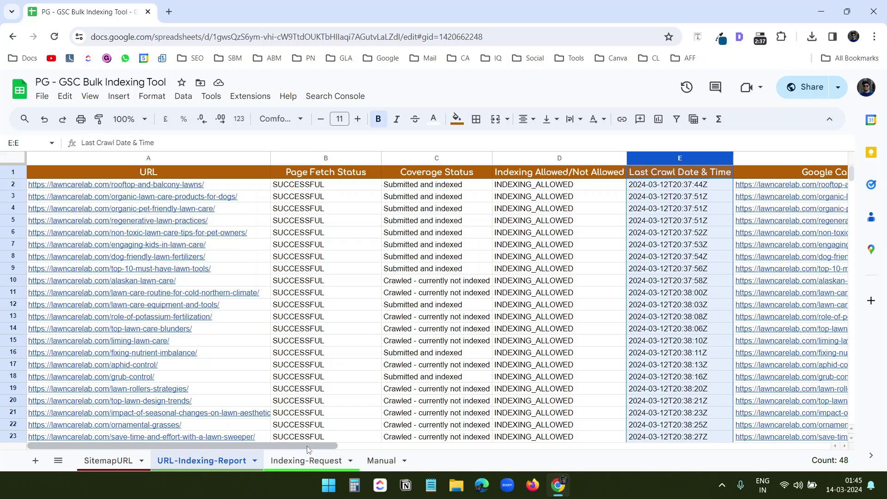
Step: Review the Google Canonical URL, Robots TXT State and Sitemap columns of the report
{"action": "left_click_drag", "start_coordinate": [308, 445], "coordinate": [403, 446]}
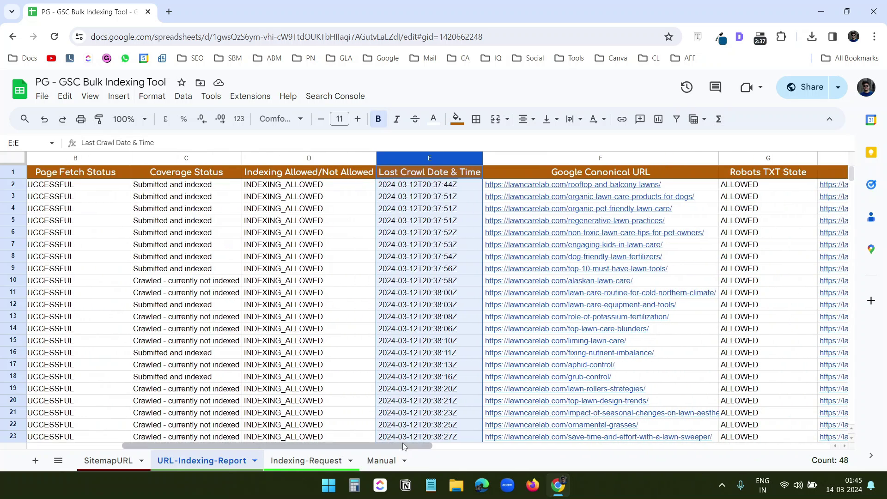
{"action": "left_click", "coordinate": [602, 156]}
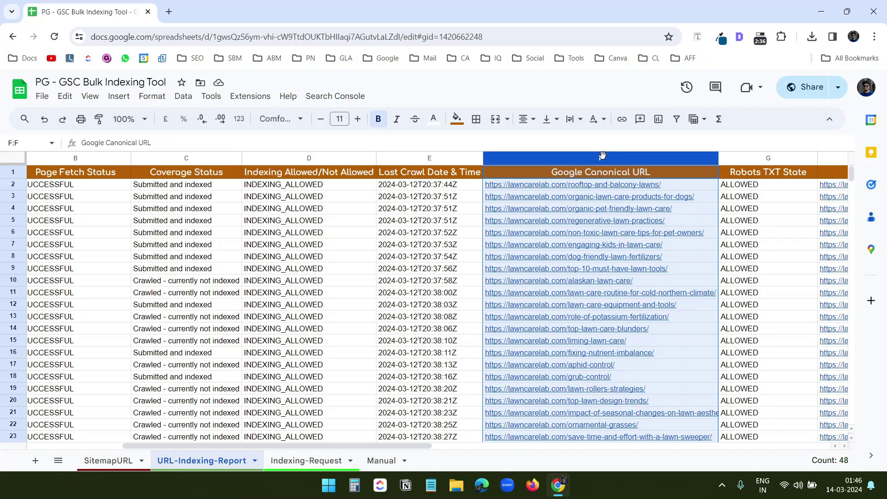
{"action": "scroll", "coordinate": [550, 157], "scroll_direction": "right", "scroll_amount": 5}
{"action": "left_click", "coordinate": [550, 157]}
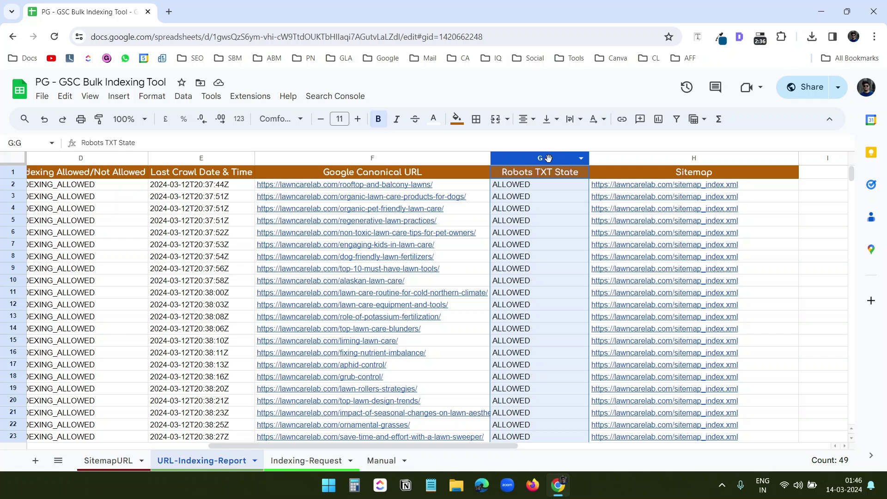
{"action": "left_click", "coordinate": [679, 158]}
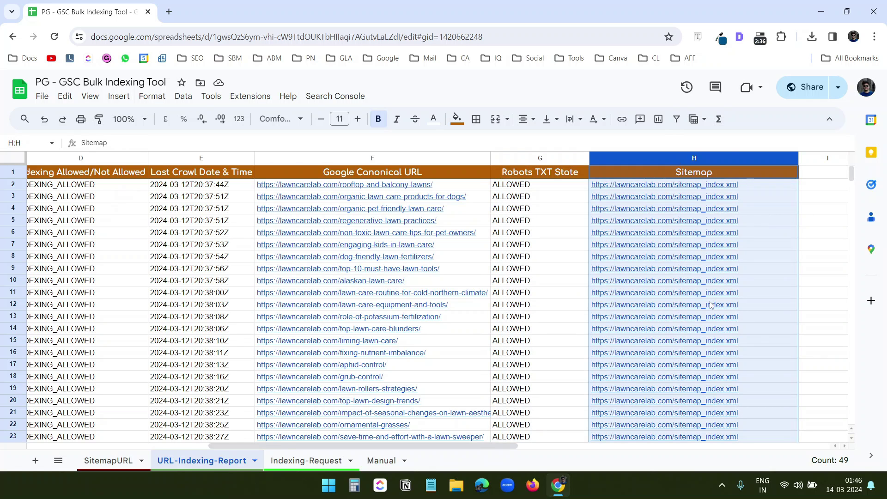
{"action": "scroll", "coordinate": [711, 305], "scroll_direction": "down", "scroll_amount": 5}
{"action": "scroll", "coordinate": [711, 305], "scroll_direction": "up", "scroll_amount": 5}
Step: On the Indexing-Request sheet, review the submitted URLs and their Status column
{"action": "key", "text": "ctrl+shift+Page_Down"}
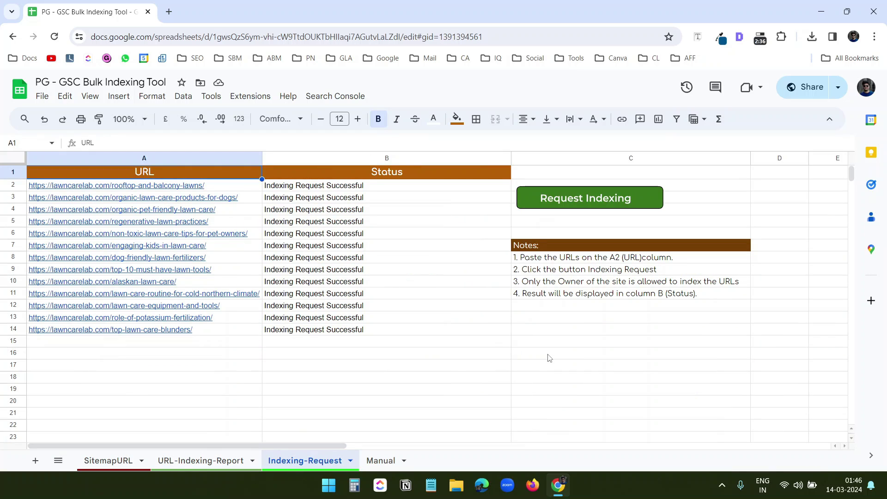
{"action": "left_click", "coordinate": [549, 358]}
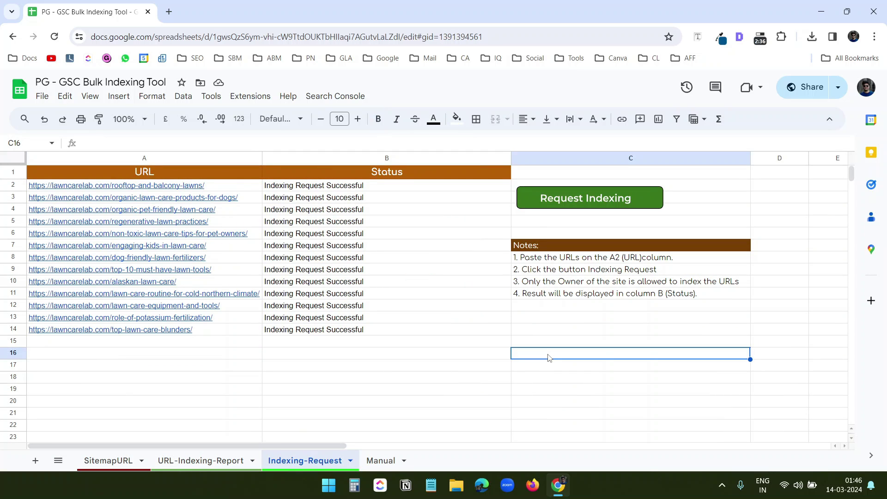
{"action": "left_click", "coordinate": [167, 157]}
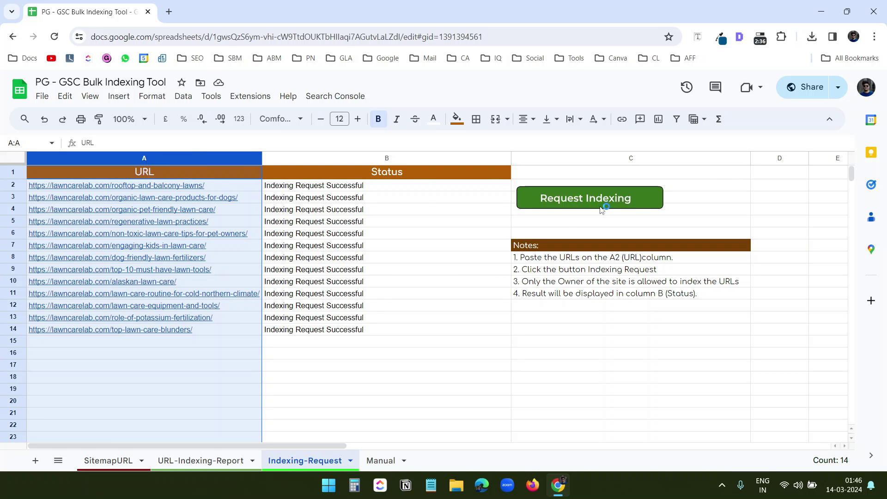
{"action": "left_click", "coordinate": [397, 154]}
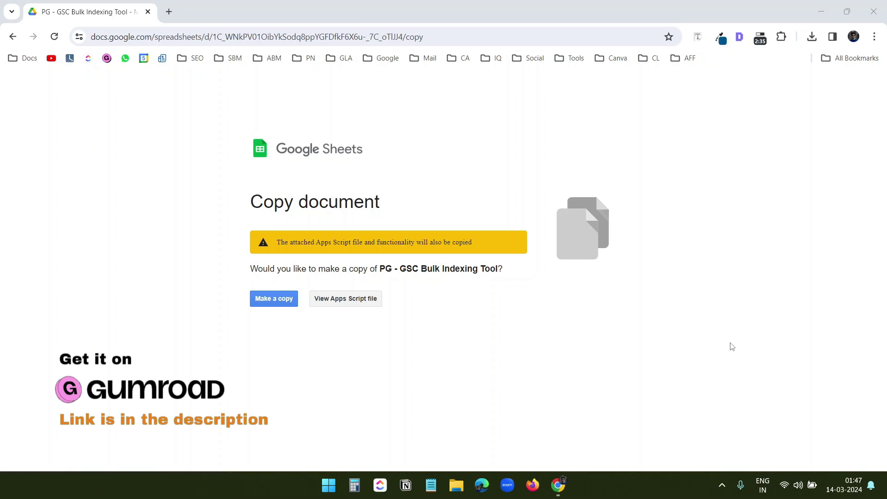
Step: Make a copy of the tool, retitle it 'GSC Bulk Indexing Tool', and check its empty sheets
{"action": "left_click", "coordinate": [279, 303]}
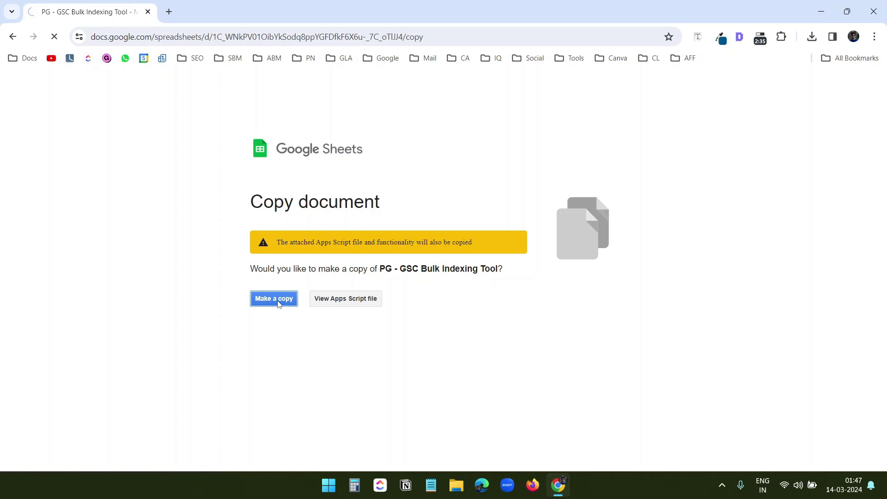
{"action": "left_click", "coordinate": [231, 359]}
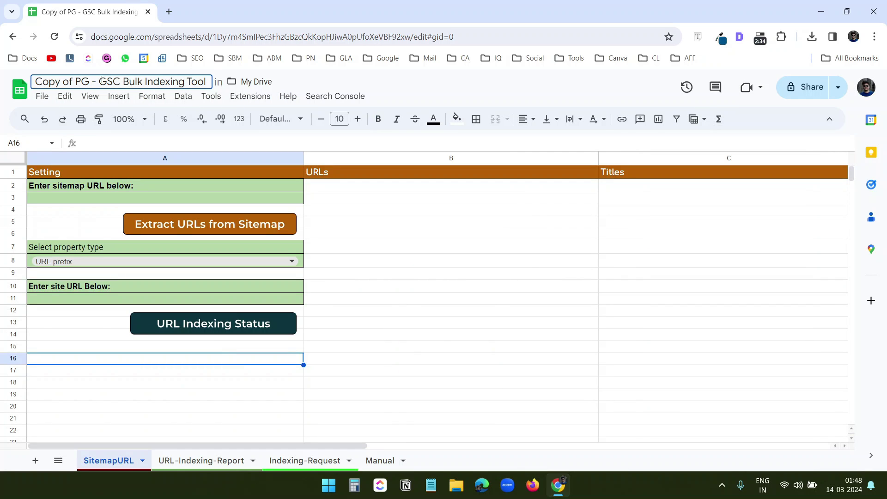
{"action": "left_click_drag", "start_coordinate": [102, 80], "coordinate": [33, 82]}
{"action": "key", "text": "BackSpace"}
{"action": "key", "text": "Return"}
{"action": "left_click", "coordinate": [200, 461]}
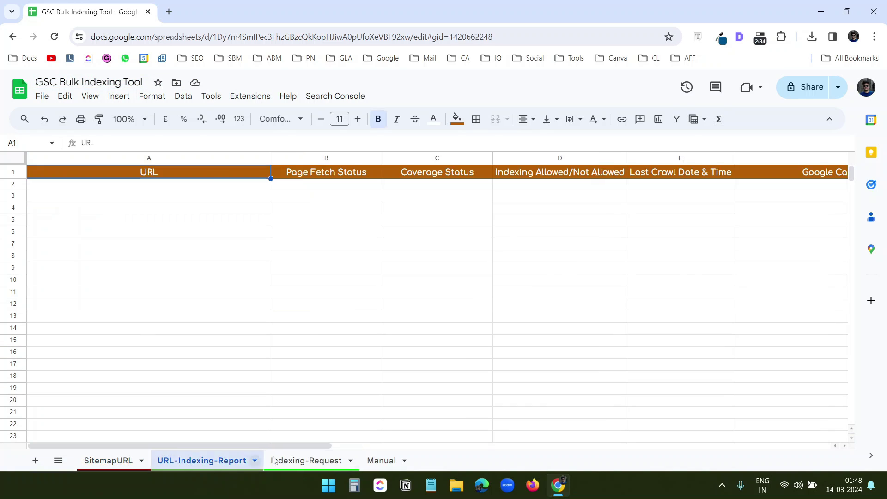
{"action": "left_click", "coordinate": [323, 461]}
{"action": "left_click", "coordinate": [109, 460]}
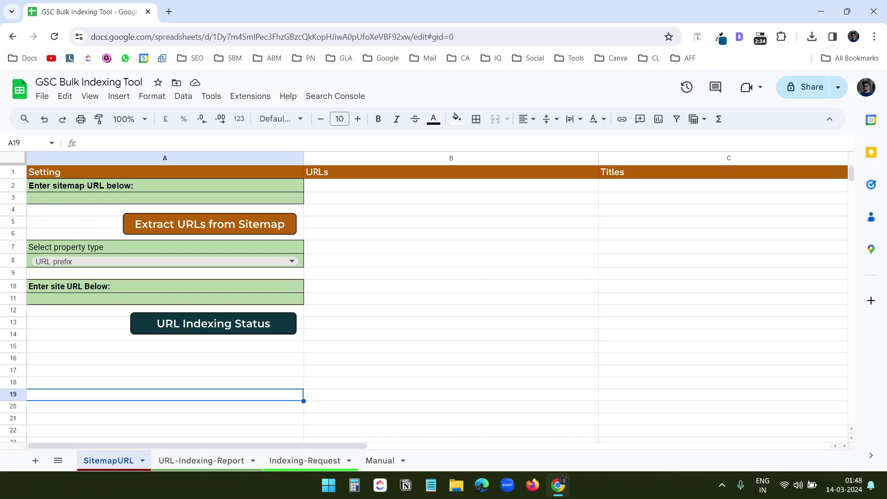
Step: In a new browser tab, search 'google cloud' and open the Google Cloud Platform result
{"action": "left_click", "coordinate": [168, 11]}
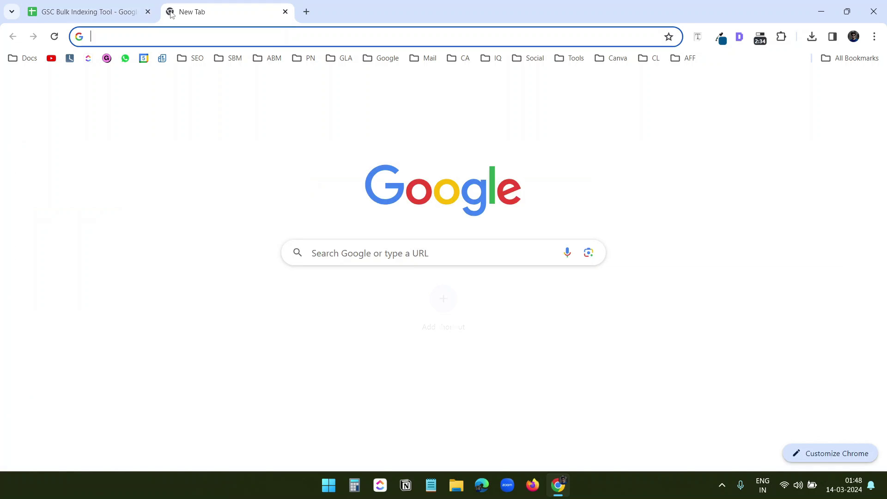
{"action": "type", "text": "google cloud"}
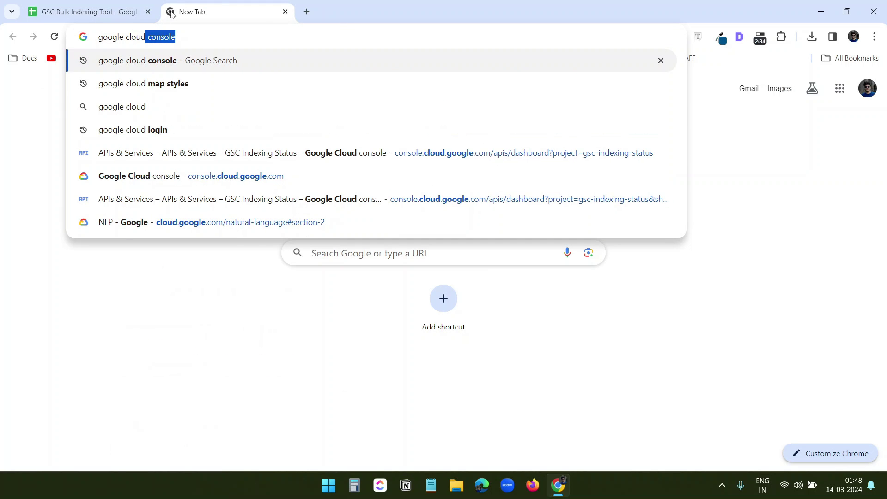
{"action": "key", "text": "Return"}
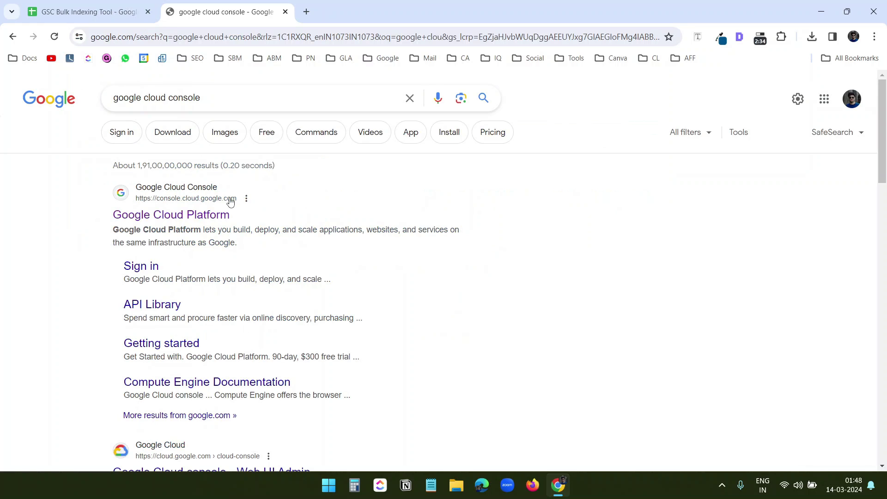
{"action": "left_click", "coordinate": [199, 220]}
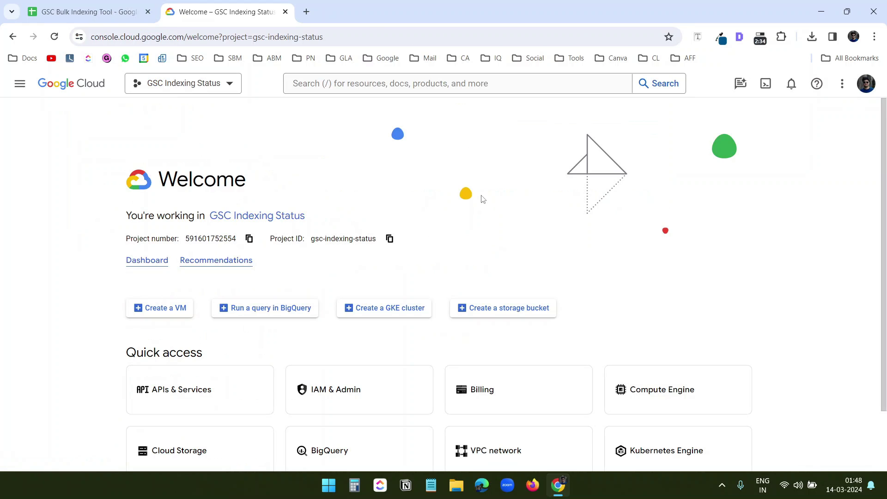
Step: Create a project named 'GSC Bulk URLs' and select it in the project selector
{"action": "left_click", "coordinate": [231, 84]}
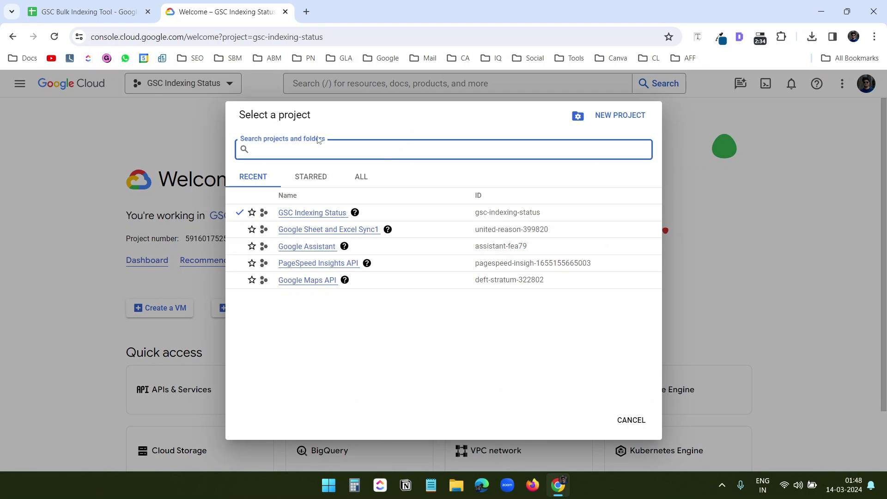
{"action": "left_click", "coordinate": [620, 120]}
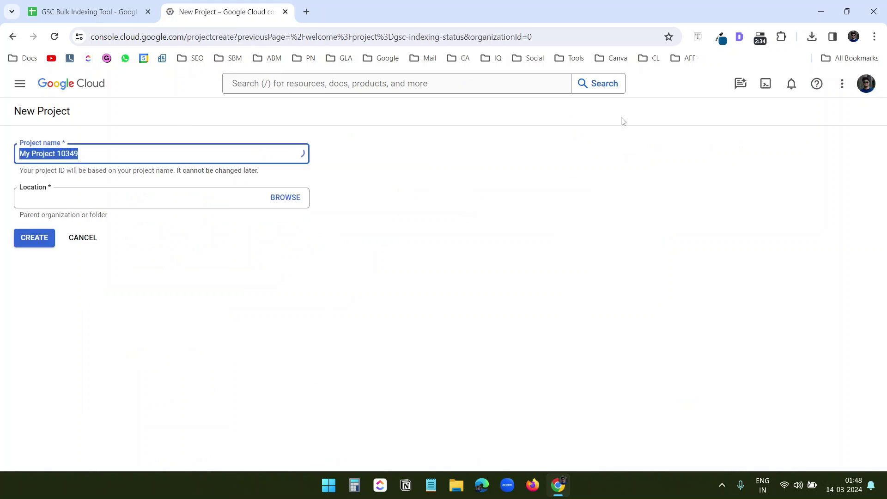
{"action": "type", "text": "GSC Bul"}
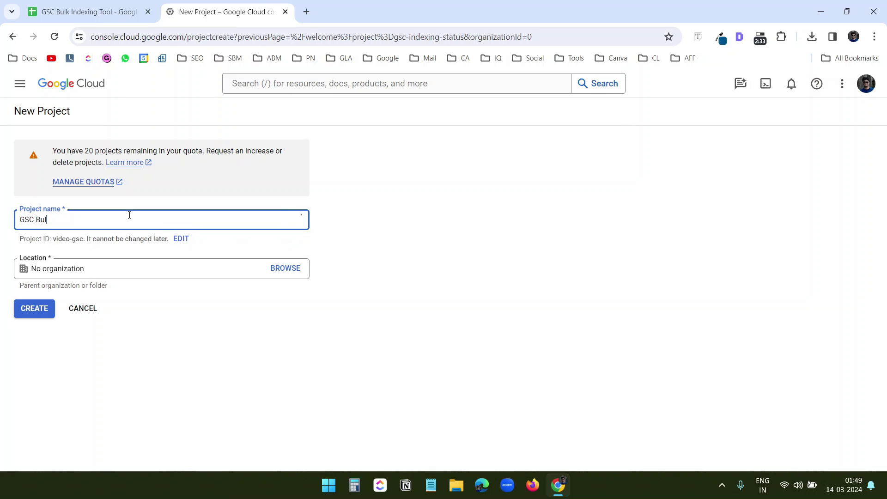
{"action": "type", "text": "k URLs"}
{"action": "left_click", "coordinate": [165, 344]}
{"action": "left_click", "coordinate": [33, 309]}
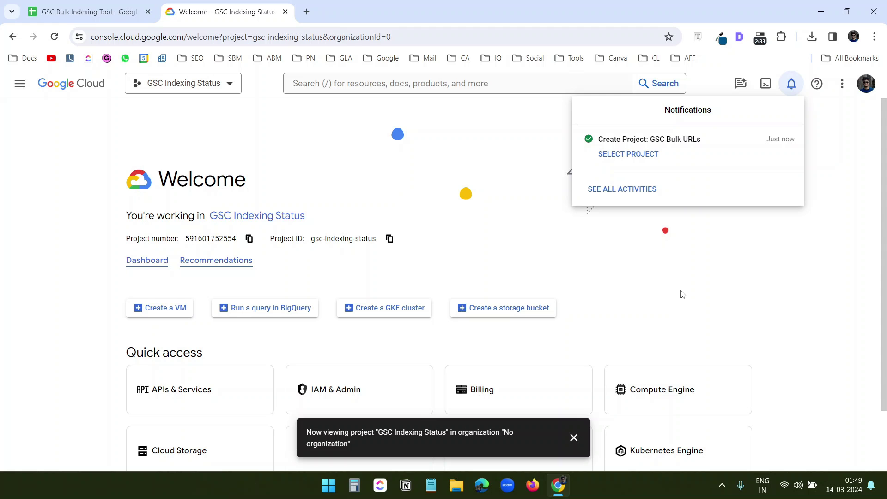
{"action": "left_click", "coordinate": [229, 84]}
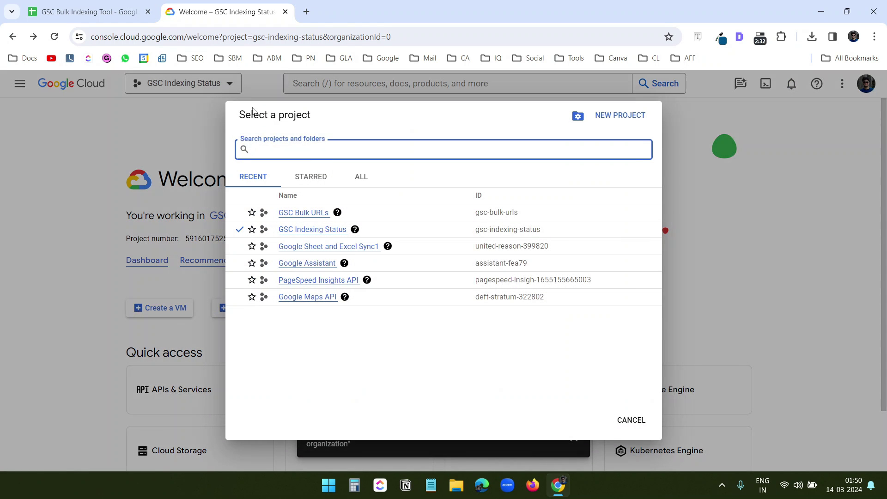
{"action": "left_click", "coordinate": [309, 215]}
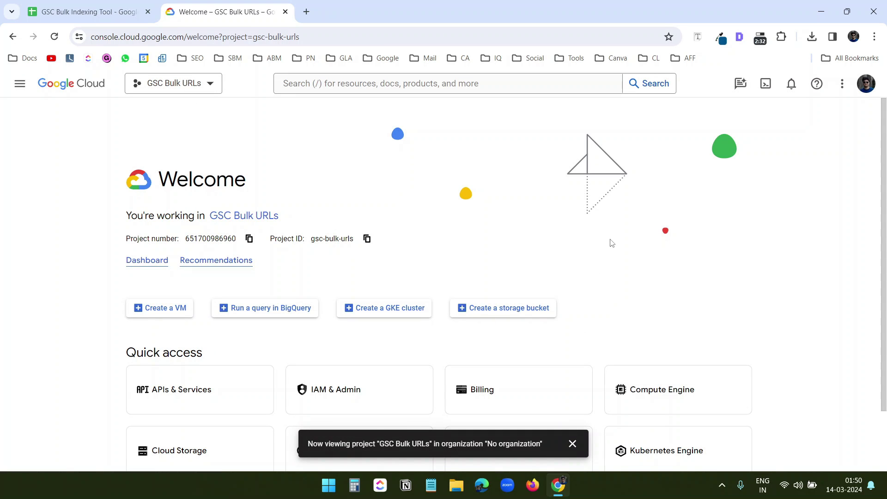
Step: Find the Google Search Console API in the API Library and enable it
{"action": "left_click", "coordinate": [210, 394]}
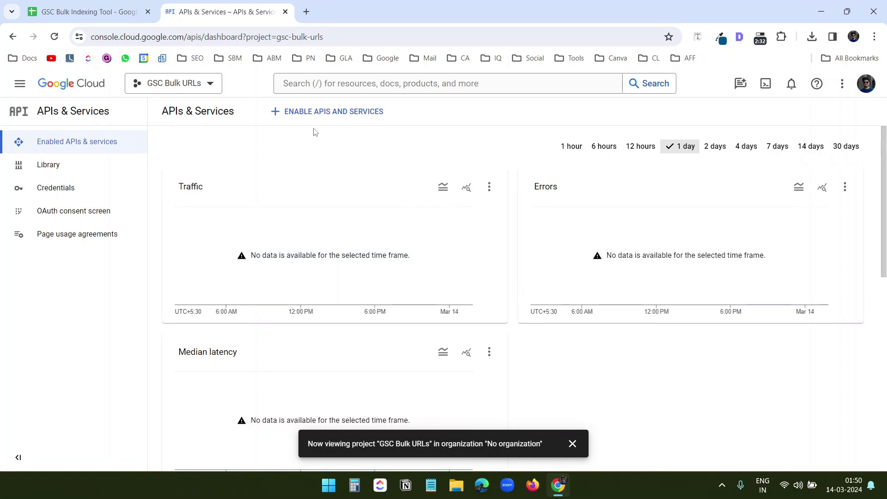
{"action": "left_click", "coordinate": [324, 118]}
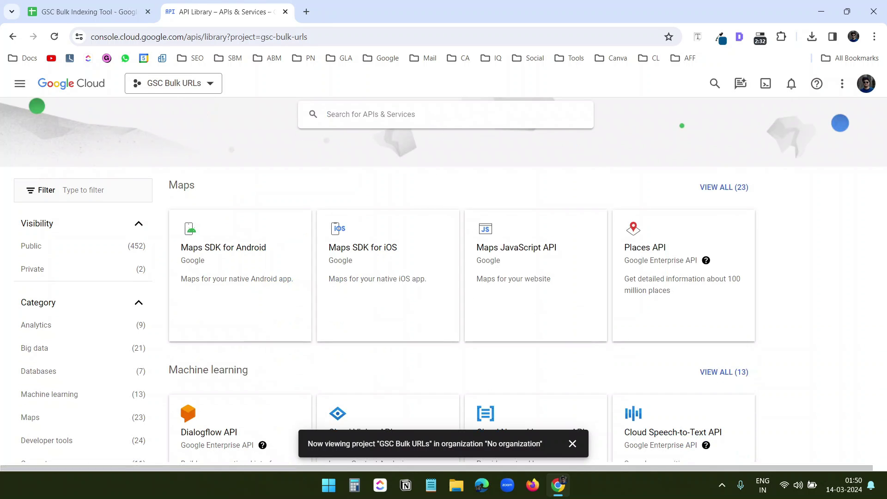
{"action": "type", "text": "/Google search cn"}
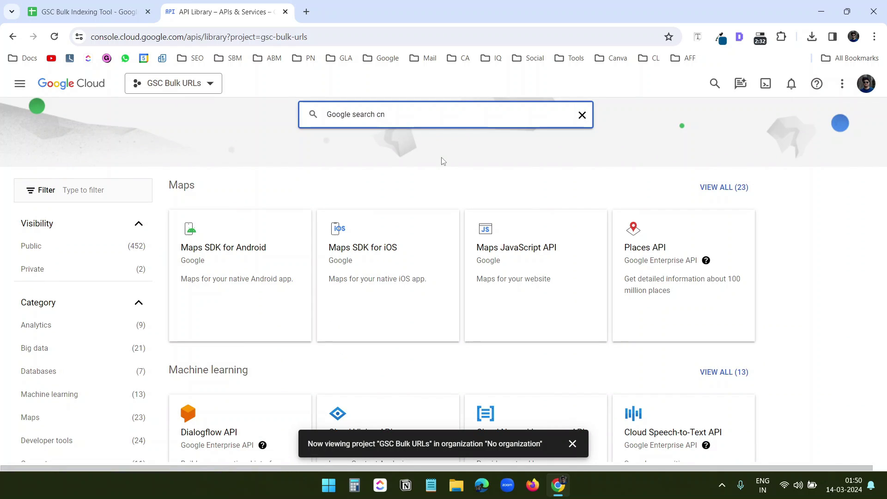
{"action": "type", "text": "nsole"}
{"action": "key", "text": "Return"}
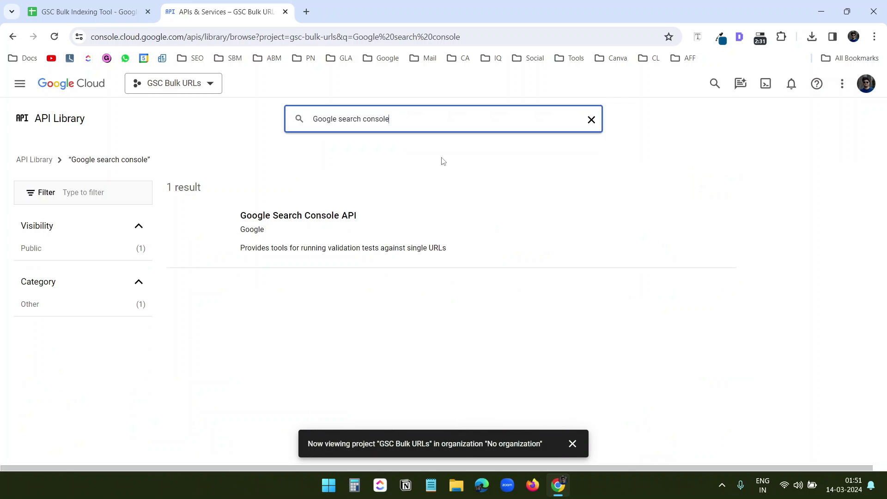
{"action": "left_click", "coordinate": [300, 226]}
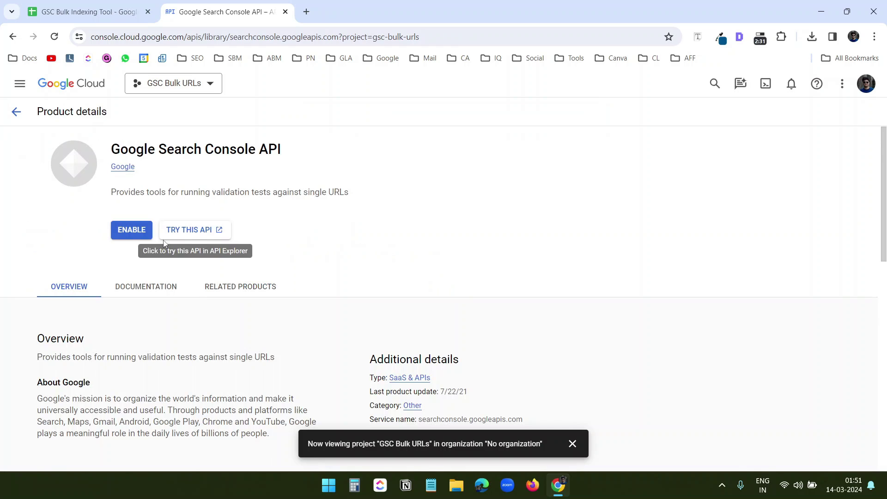
{"action": "left_click", "coordinate": [129, 235]}
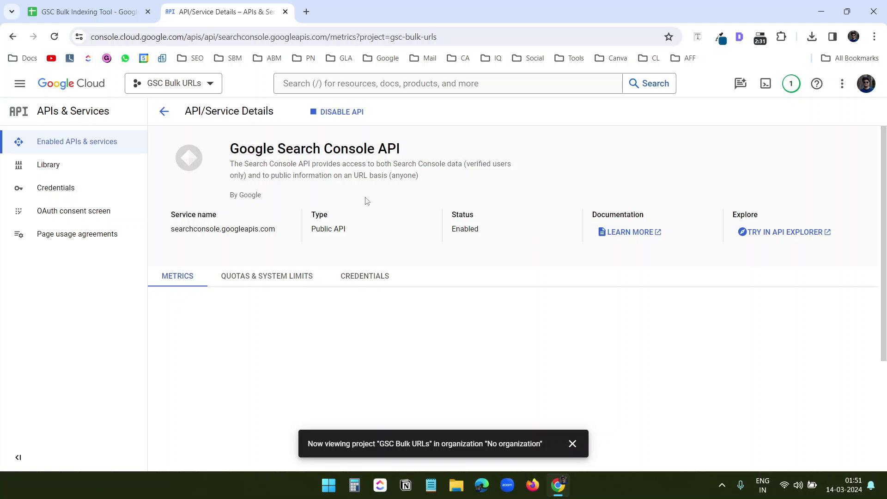
Step: Go back to the API Library and search for web search indexing
{"action": "left_click", "coordinate": [164, 111]}
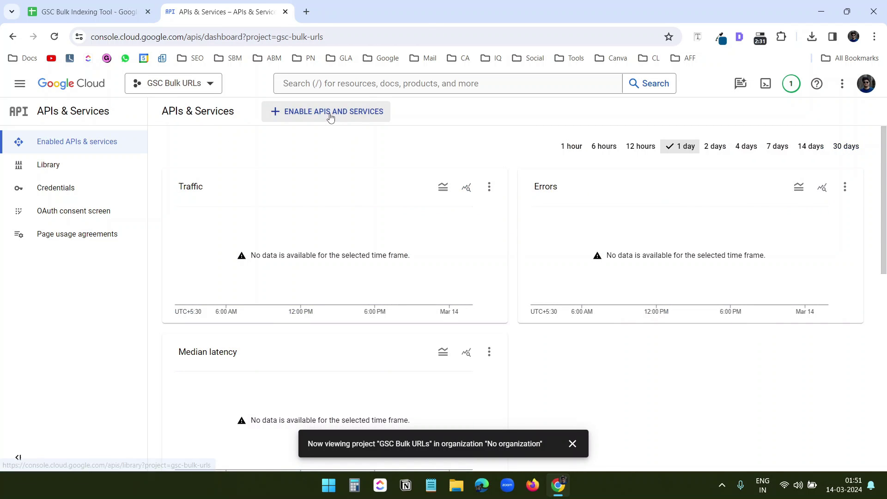
{"action": "left_click", "coordinate": [332, 114]}
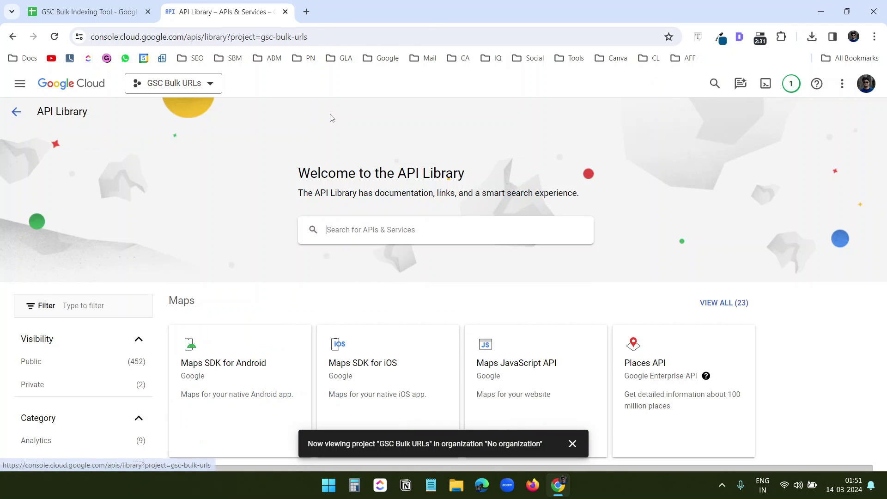
{"action": "left_click", "coordinate": [377, 229]}
{"action": "type", "text": "web search indexing"}
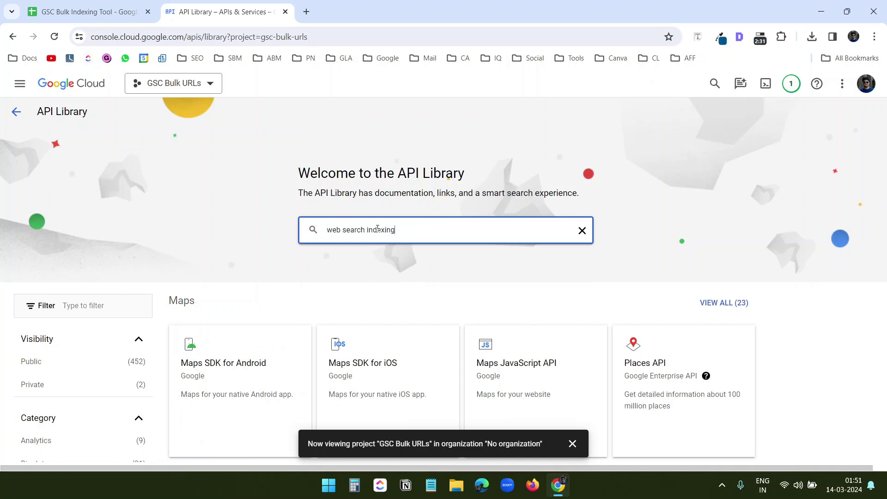
{"action": "key", "text": "Return"}
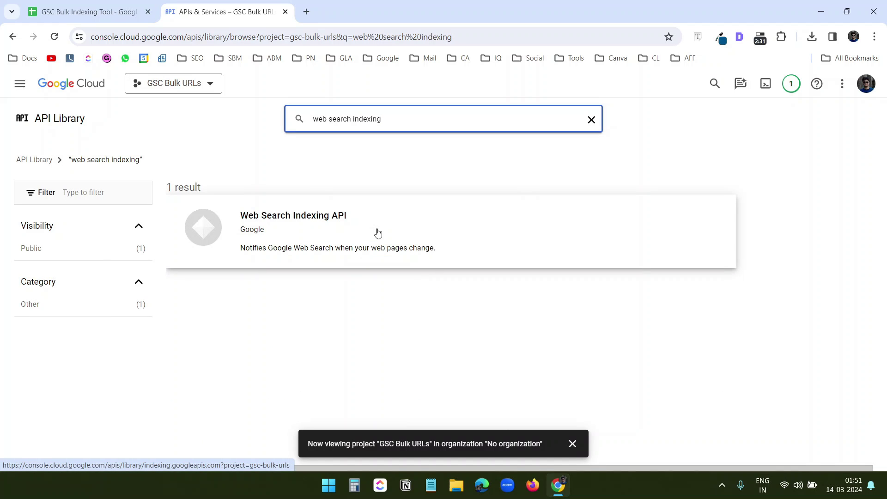
Step: Enable the Web Search Indexing API and return to the APIs overview
{"action": "left_click", "coordinate": [312, 232]}
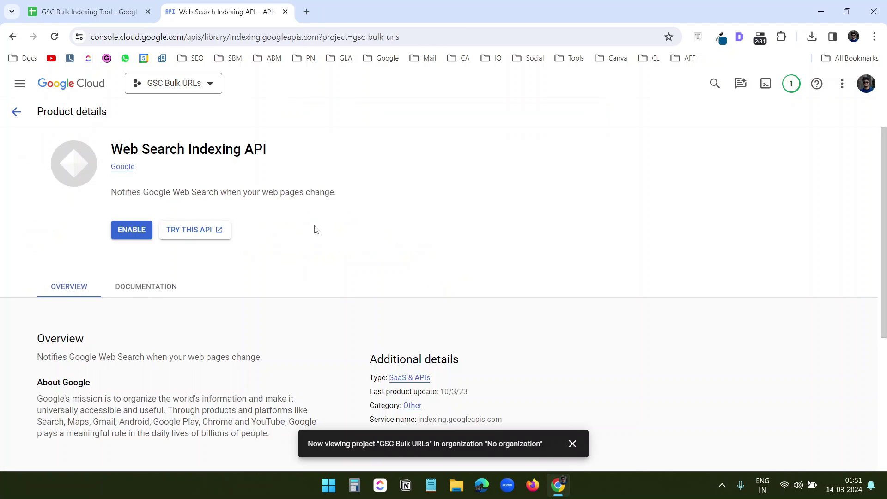
{"action": "left_click", "coordinate": [130, 230]}
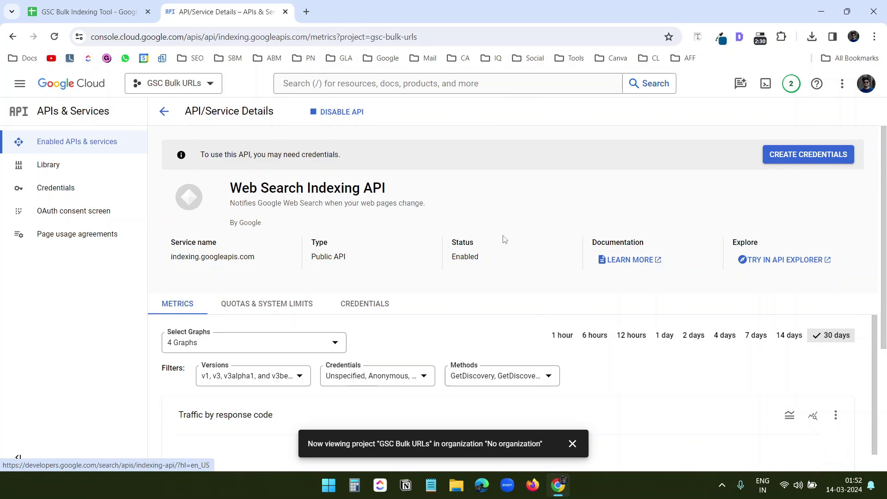
{"action": "left_click", "coordinate": [158, 117]}
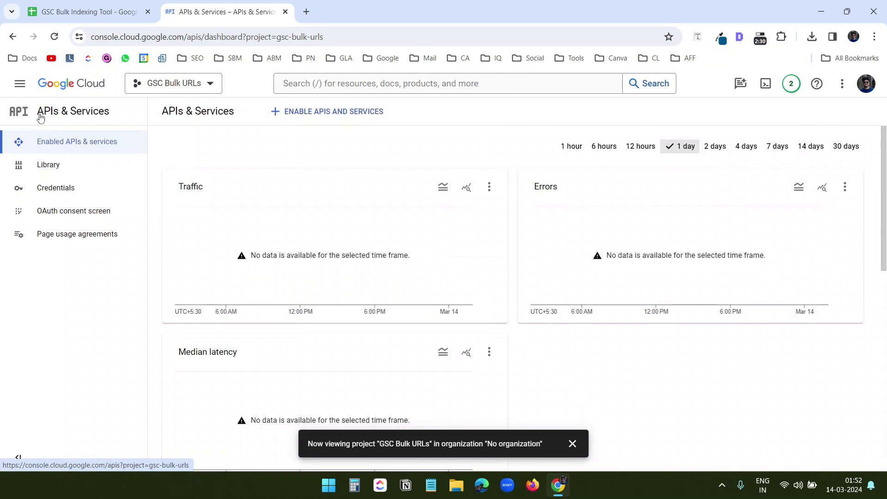
Step: Open the project's Cloud overview Dashboard and select its project number
{"action": "left_click", "coordinate": [21, 89]}
{"action": "mouse_move", "coordinate": [14, 124]}
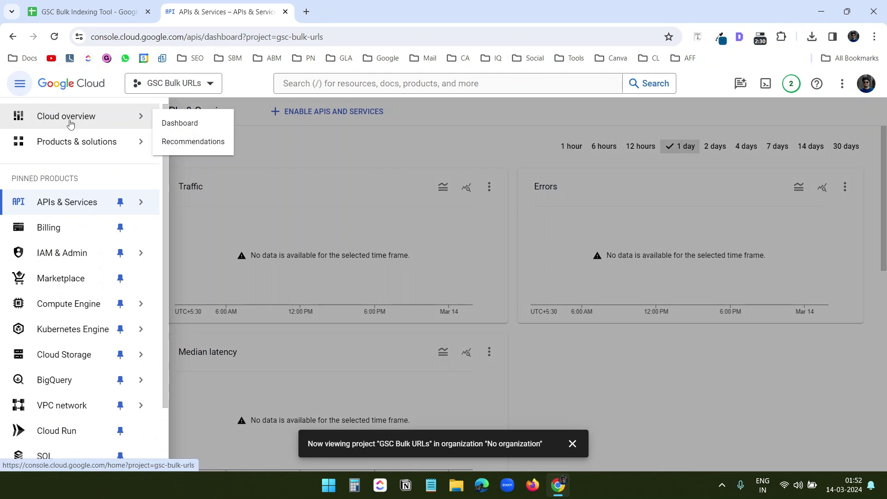
{"action": "left_click", "coordinate": [184, 123]}
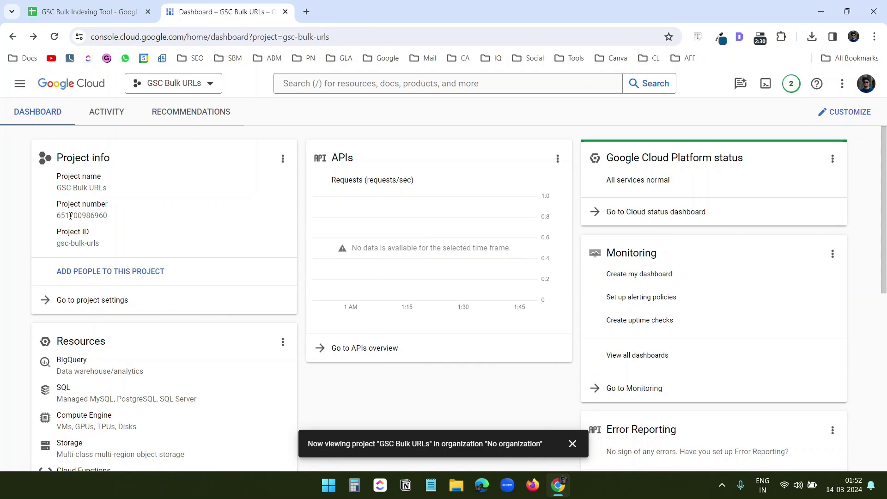
{"action": "left_click_drag", "start_coordinate": [109, 215], "coordinate": [59, 218]}
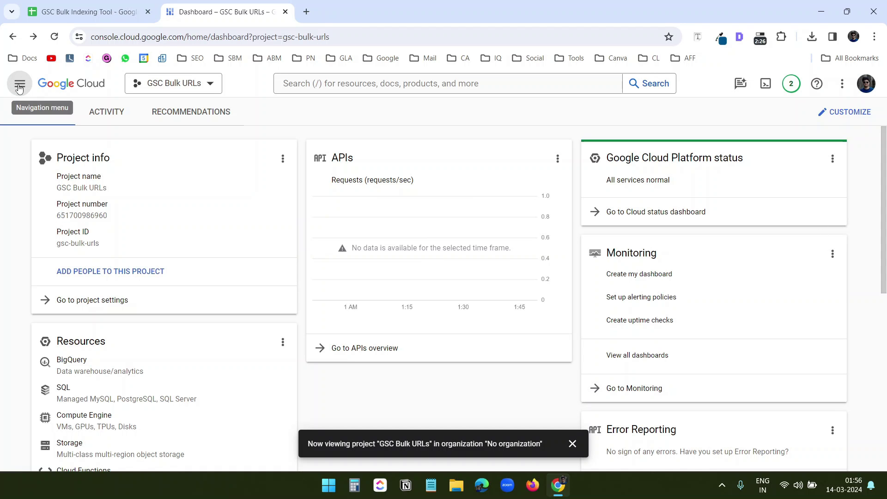
{"action": "left_click", "coordinate": [19, 83]}
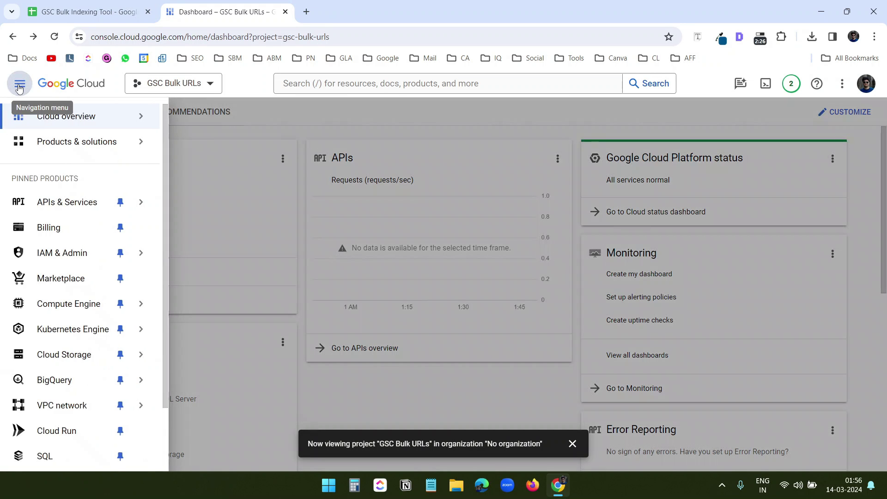
{"action": "mouse_move", "coordinate": [96, 155]}
{"action": "mouse_move", "coordinate": [59, 211]}
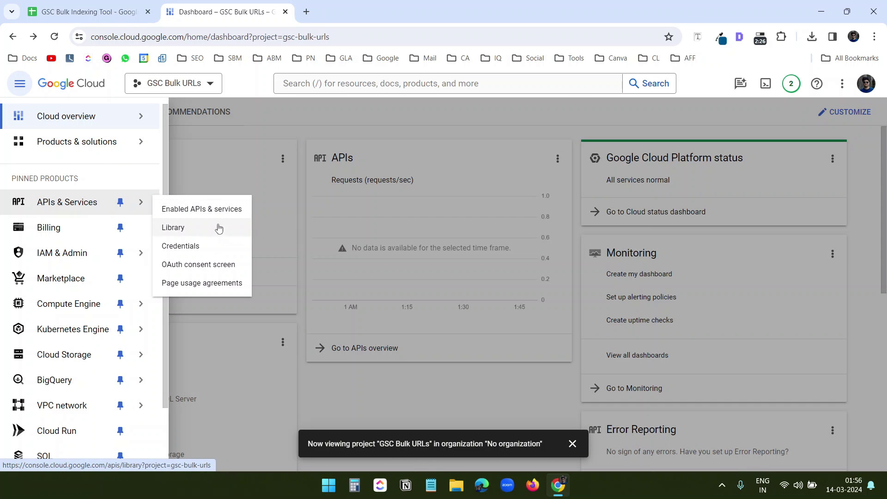
Step: Start an External OAuth consent screen for app GSC Indexing, choosing the account support email
{"action": "left_click", "coordinate": [212, 268]}
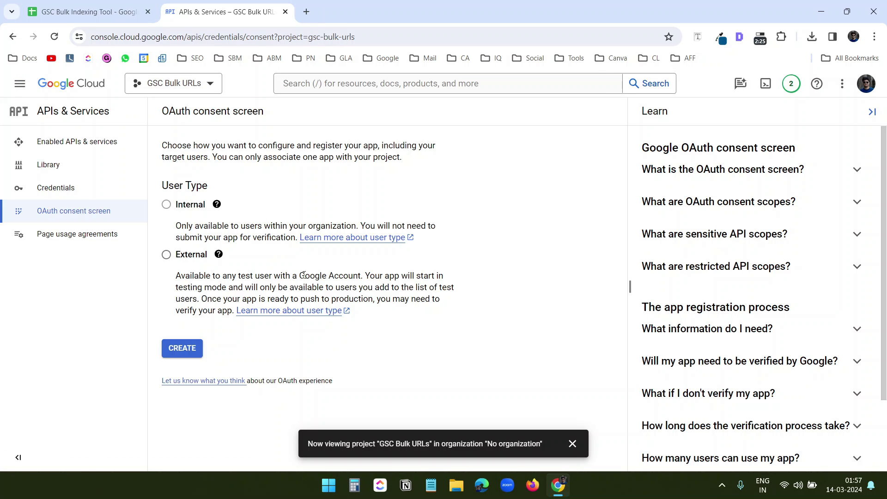
{"action": "left_click", "coordinate": [166, 255]}
{"action": "left_click", "coordinate": [185, 351]}
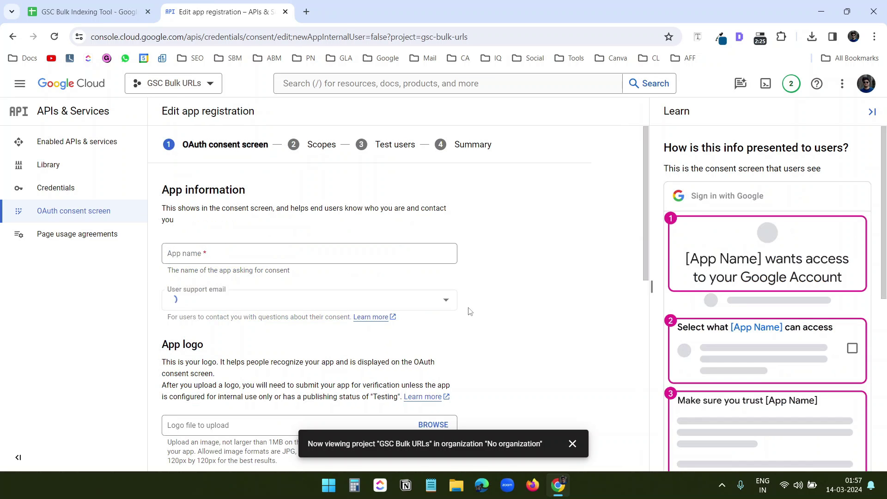
{"action": "left_click", "coordinate": [285, 252]}
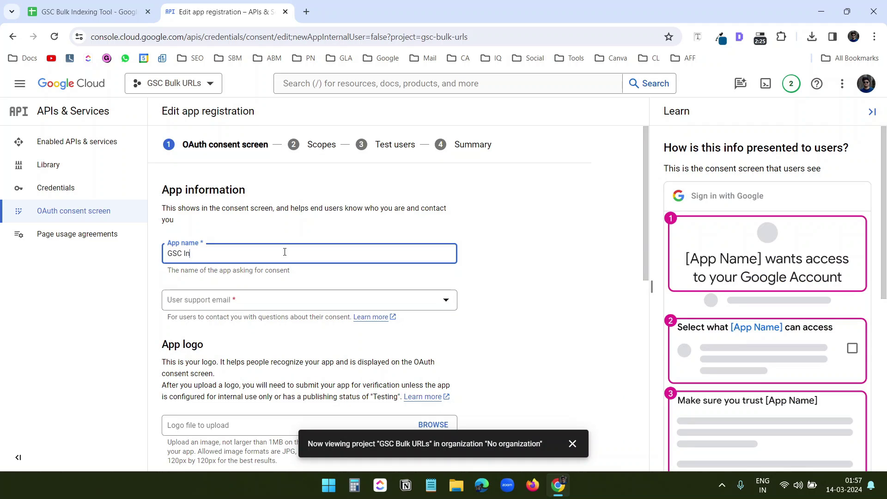
{"action": "left_click", "coordinate": [267, 300]}
{"action": "left_click", "coordinate": [268, 307]}
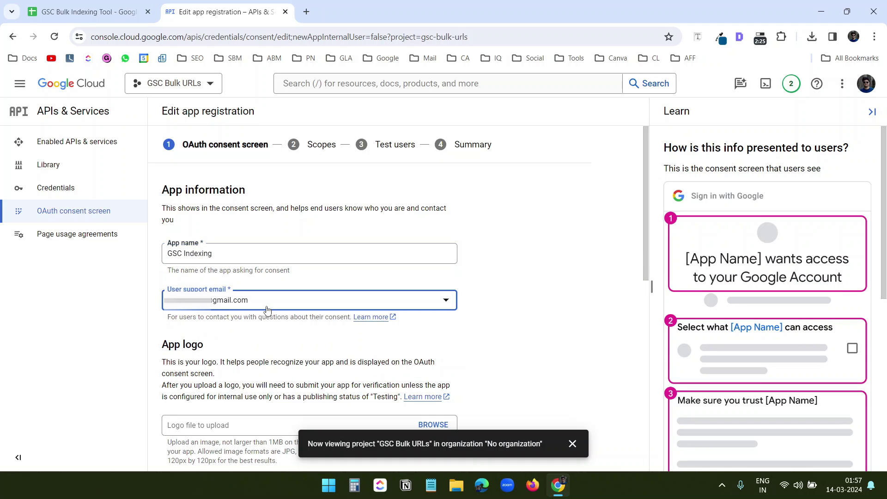
Step: Fill in the developer contact email and save the app information to reach Scopes
{"action": "scroll", "coordinate": [521, 306], "scroll_direction": "down", "scroll_amount": 3}
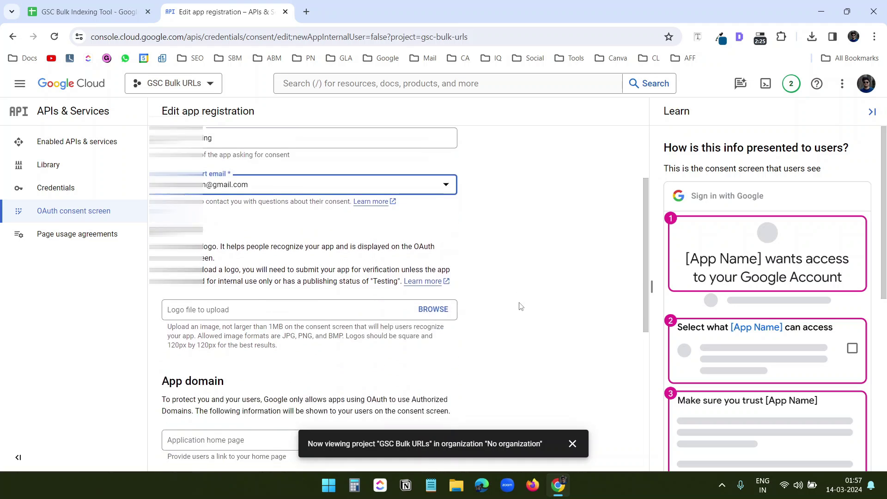
{"action": "scroll", "coordinate": [521, 307], "scroll_direction": "down", "scroll_amount": 6}
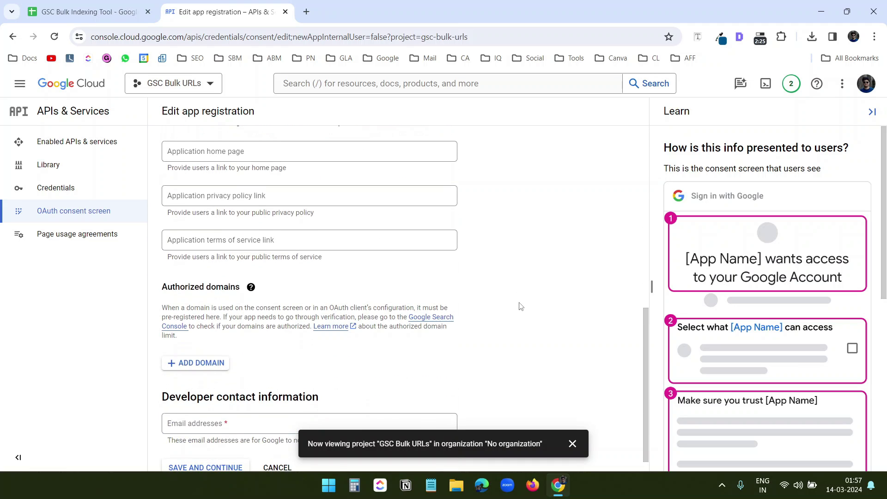
{"action": "scroll", "coordinate": [521, 306], "scroll_direction": "down", "scroll_amount": 1}
{"action": "left_click", "coordinate": [234, 406]}
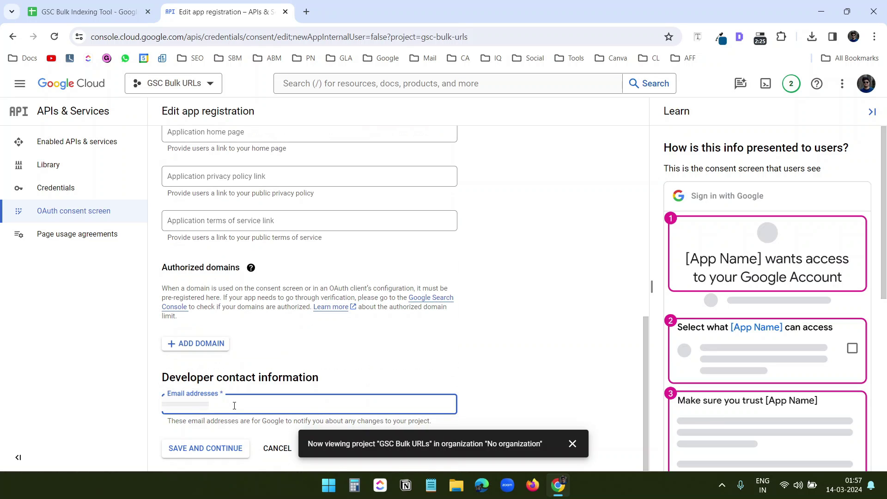
{"action": "key", "text": "ctrl+v"}
{"action": "type", "text": ".com"}
{"action": "left_click", "coordinate": [483, 354]}
{"action": "left_click", "coordinate": [221, 449]}
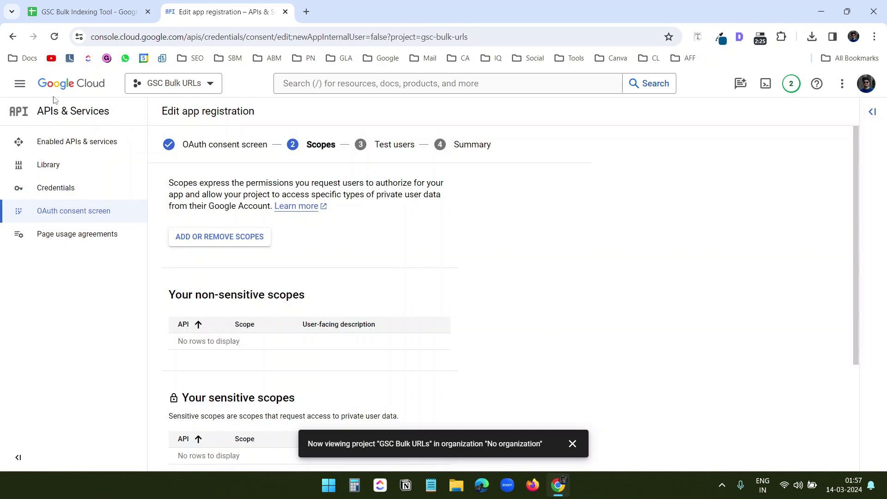
Step: Copy the project number from the GSC Bulk URLs dashboard and return to the spreadsheet
{"action": "left_click", "coordinate": [19, 85]}
{"action": "mouse_move", "coordinate": [79, 121]}
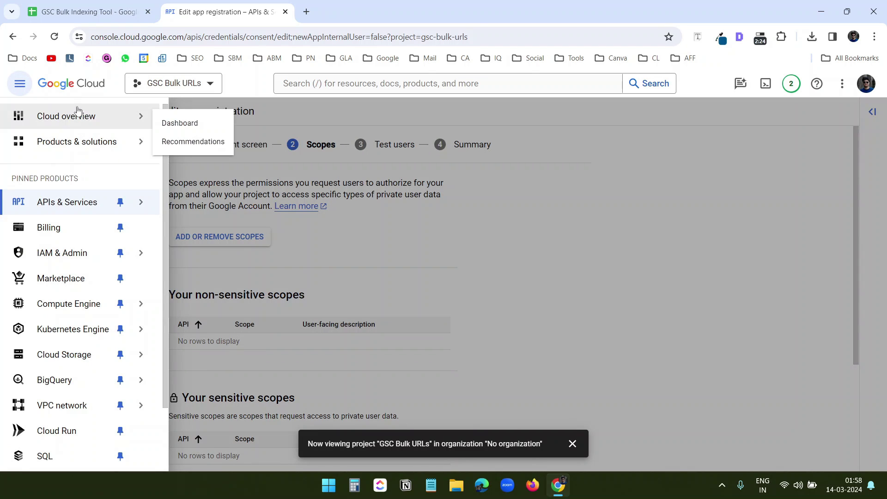
{"action": "left_click", "coordinate": [178, 122]}
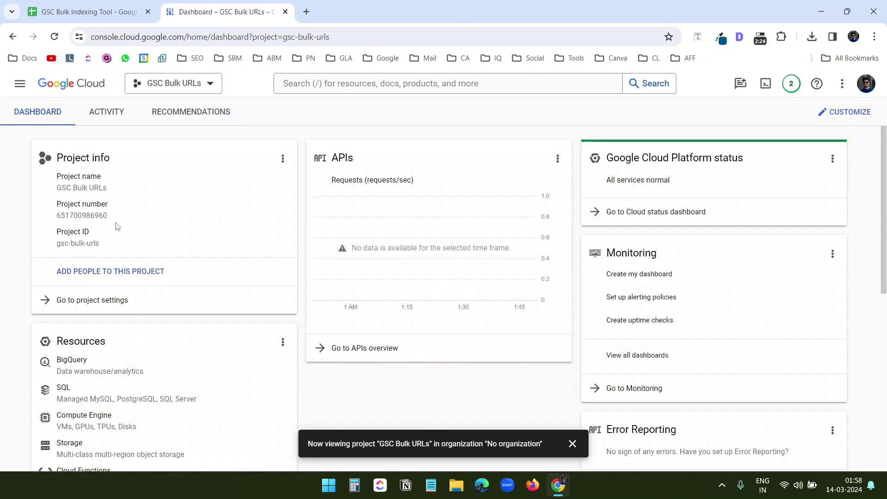
{"action": "left_click_drag", "start_coordinate": [111, 216], "coordinate": [55, 219]}
{"action": "left_click", "coordinate": [133, 217]}
{"action": "left_click", "coordinate": [84, 20]}
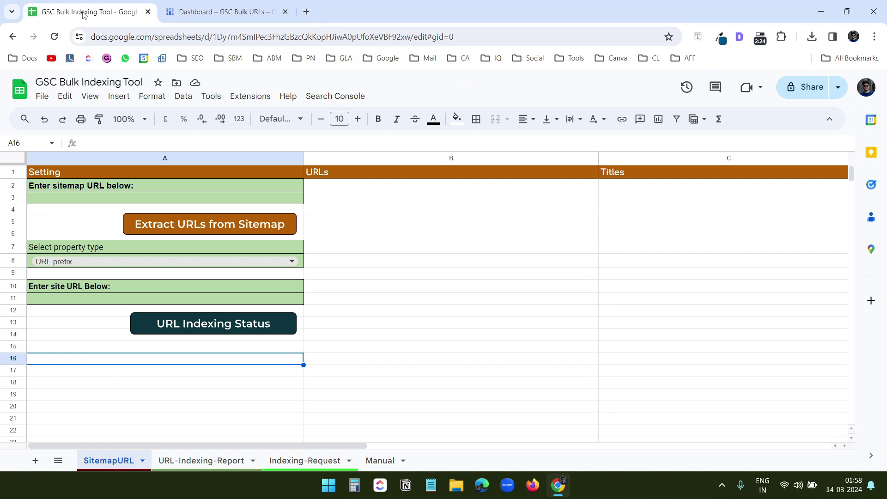
{"action": "left_click", "coordinate": [209, 3]}
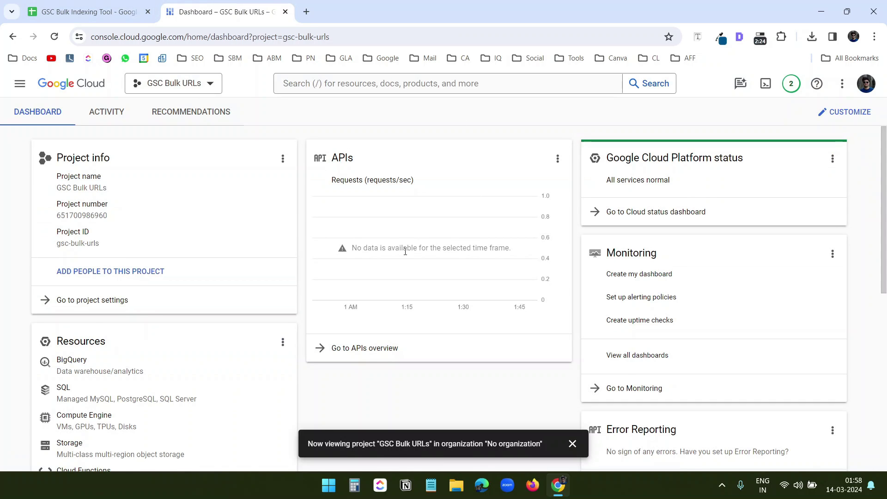
{"action": "left_click_drag", "start_coordinate": [115, 216], "coordinate": [56, 218]}
{"action": "right_click", "coordinate": [63, 221]}
{"action": "left_click", "coordinate": [102, 227]}
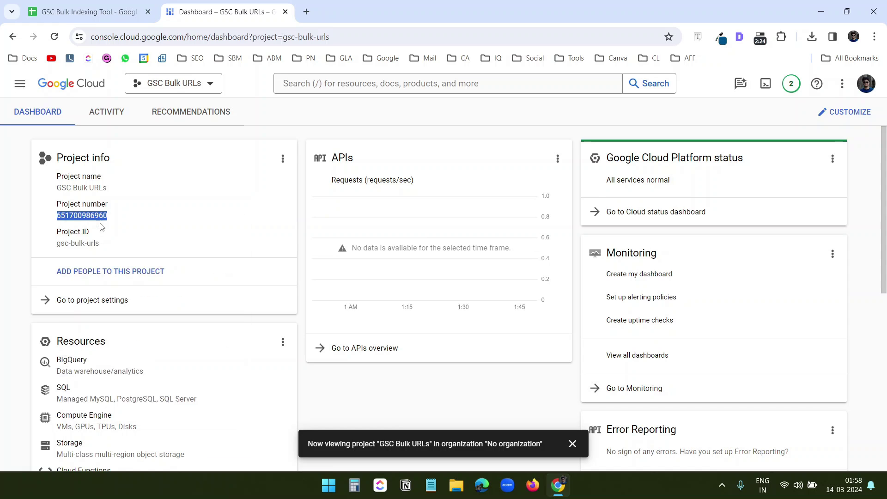
{"action": "left_click", "coordinate": [83, 12]}
{"action": "left_click", "coordinate": [253, 97]}
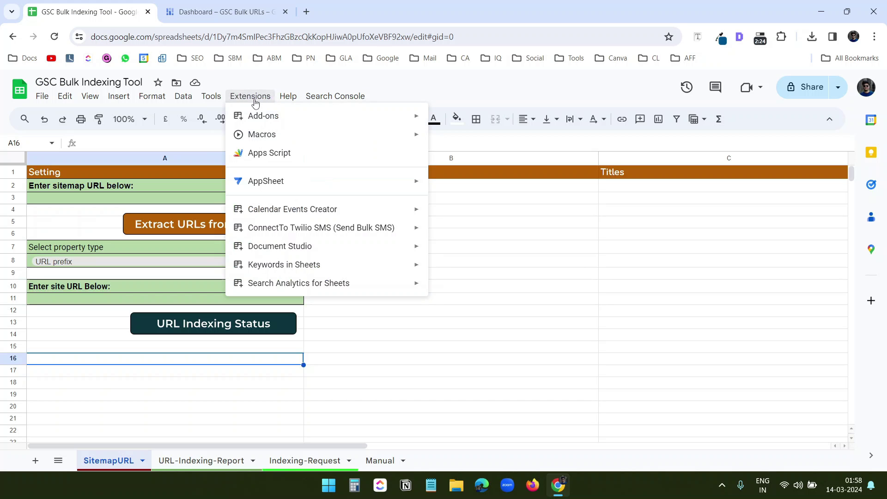
{"action": "left_click", "coordinate": [274, 152]}
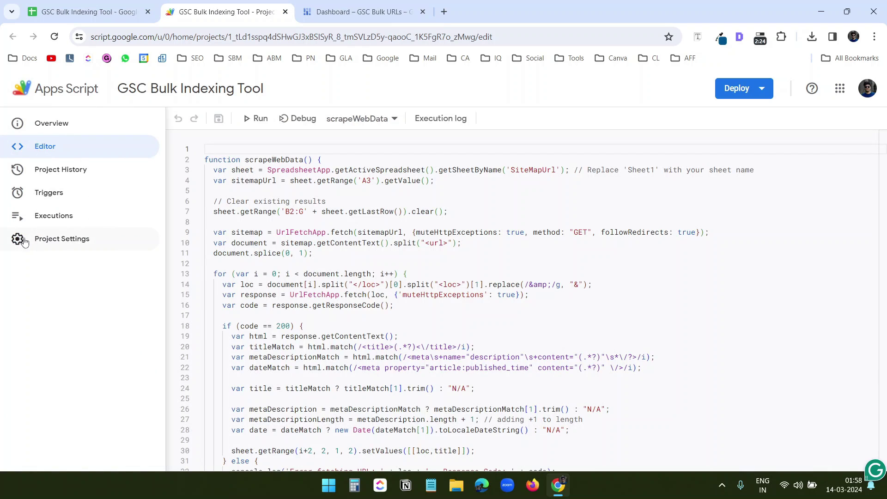
{"action": "left_click", "coordinate": [24, 239]}
{"action": "scroll", "coordinate": [272, 233], "scroll_direction": "down", "scroll_amount": 5}
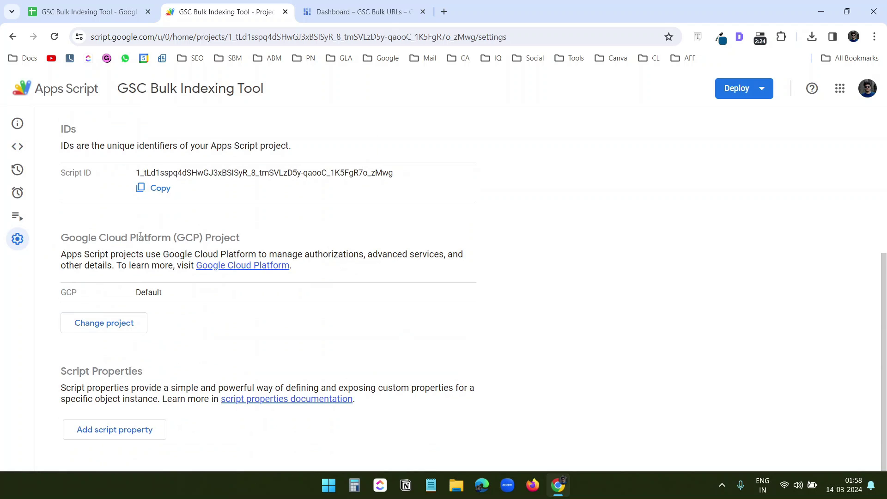
{"action": "left_click", "coordinate": [122, 331]}
{"action": "right_click", "coordinate": [138, 412]}
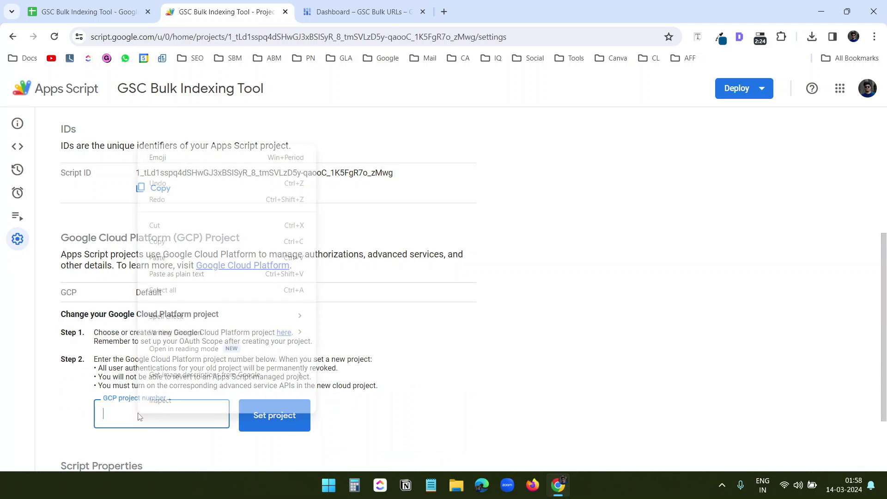
{"action": "left_click", "coordinate": [164, 271]}
{"action": "left_click", "coordinate": [273, 416]}
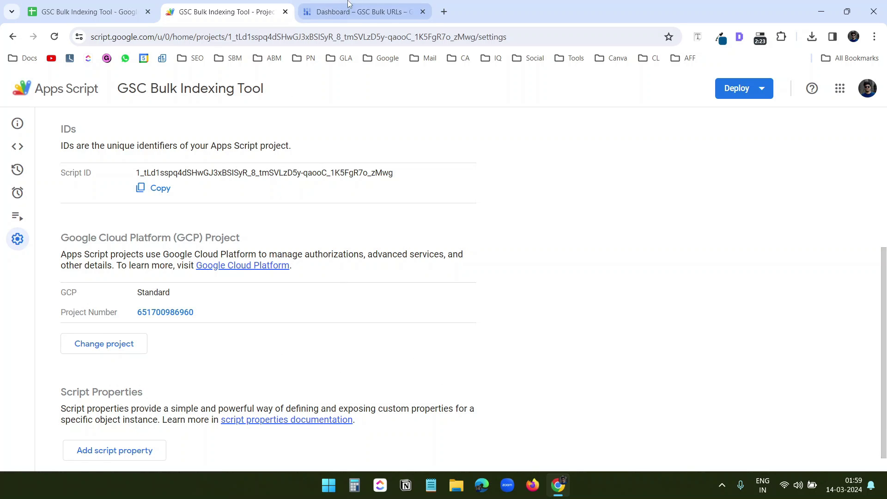
Step: Check the Cloud dashboard, then close the Apps Script tab and return to the spreadsheet
{"action": "left_click", "coordinate": [361, 11]}
{"action": "left_click", "coordinate": [246, 5]}
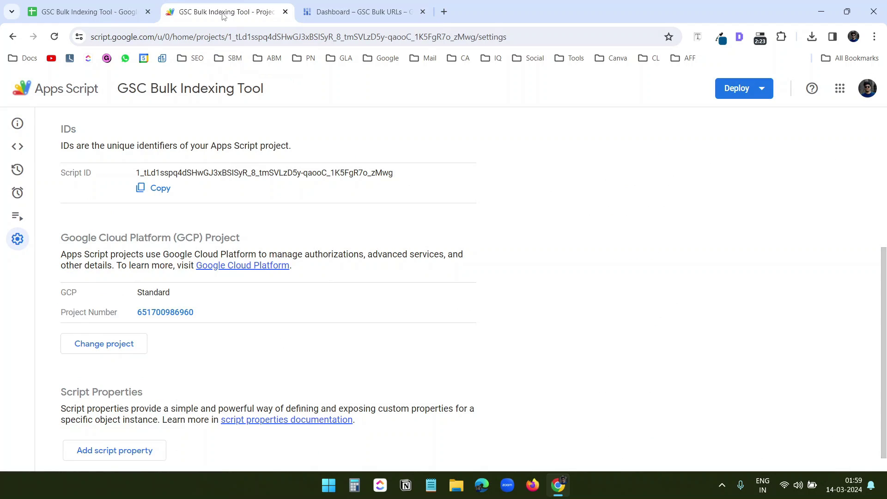
{"action": "key", "text": "ctrl+w"}
{"action": "left_click", "coordinate": [87, 12]}
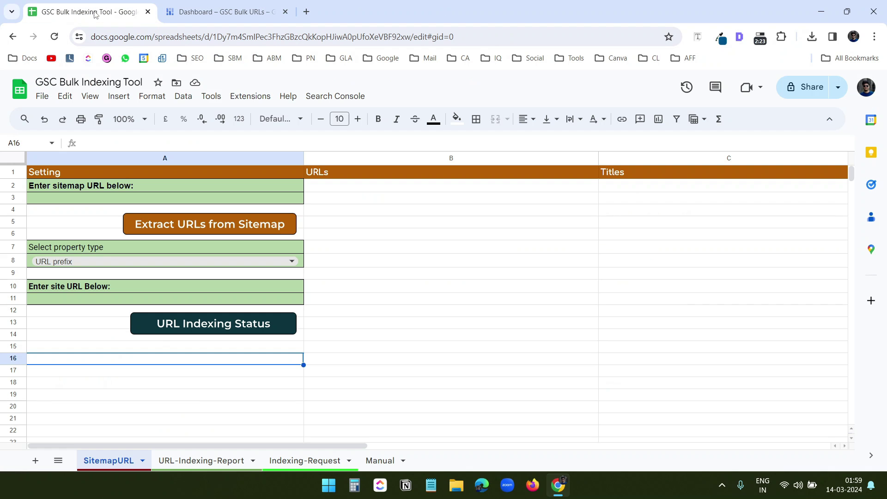
Step: Copy the post-sitemap.xml address from the sitemap index and paste it into cell A3
{"action": "left_click", "coordinate": [67, 202]}
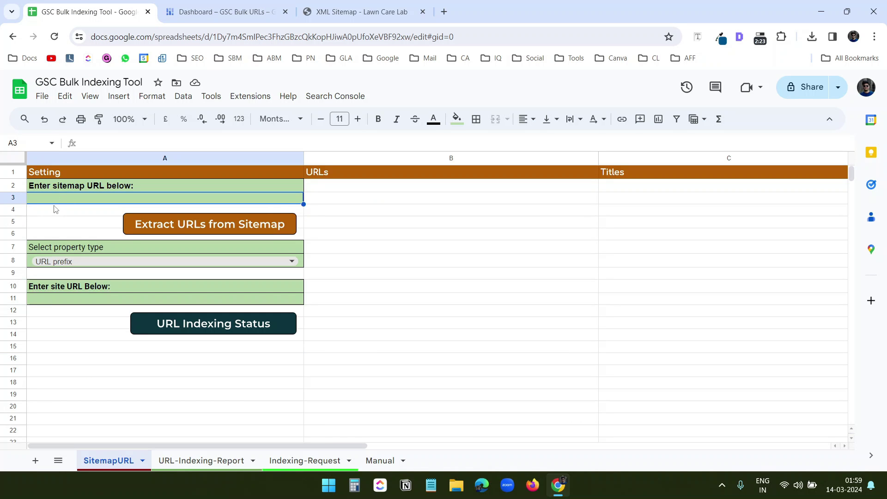
{"action": "left_click", "coordinate": [54, 210]}
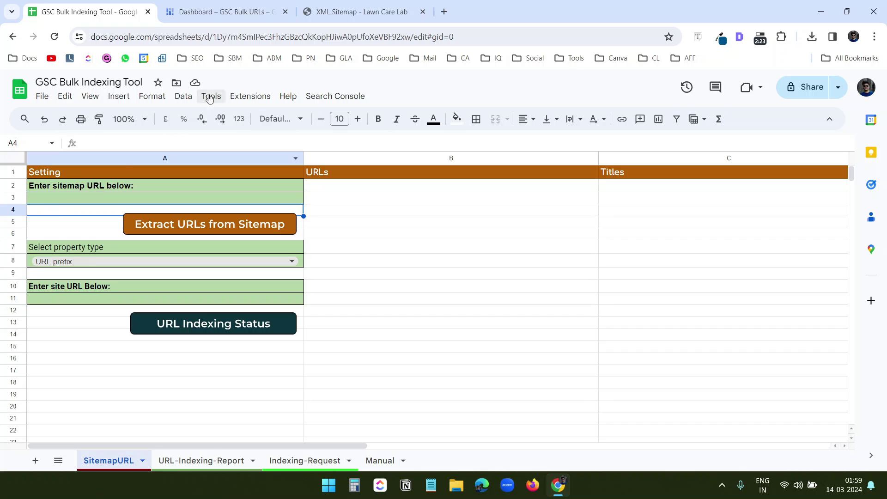
{"action": "left_click", "coordinate": [356, 12]}
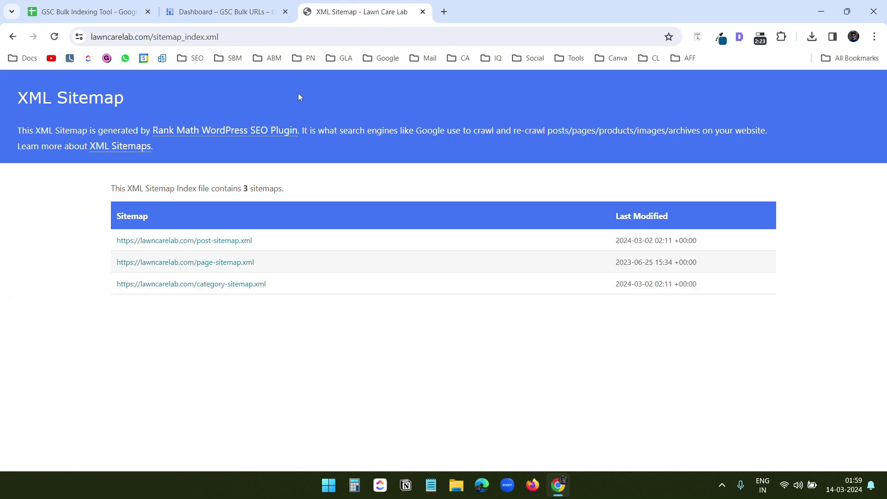
{"action": "left_click", "coordinate": [226, 241]}
{"action": "left_click", "coordinate": [188, 37]}
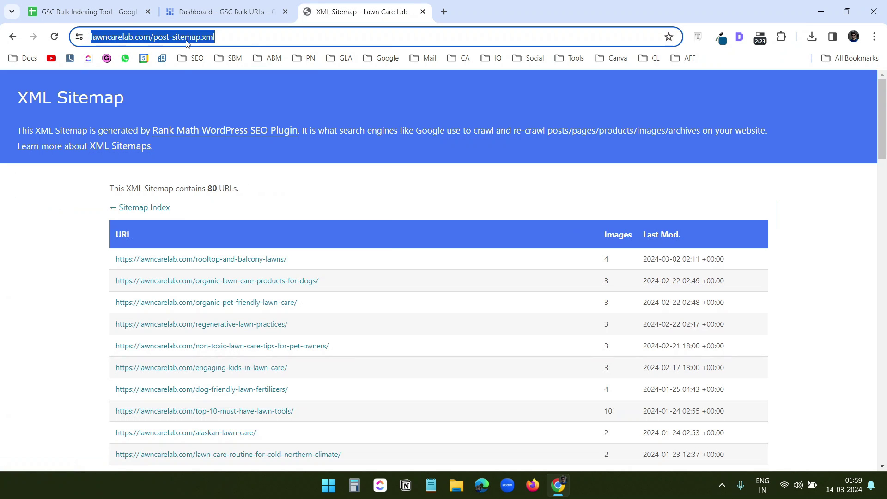
{"action": "right_click", "coordinate": [187, 39]}
{"action": "left_click", "coordinate": [221, 147]}
{"action": "left_click", "coordinate": [88, 11]}
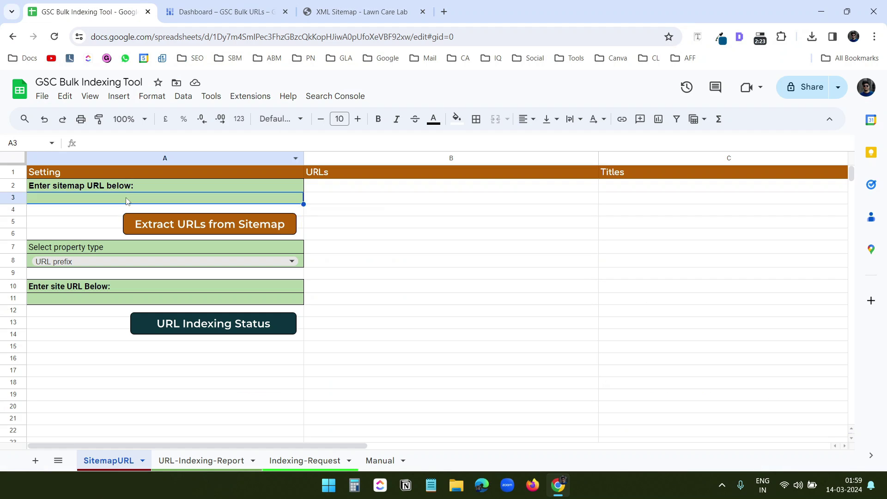
{"action": "key", "text": "ctrl+v"}
{"action": "key", "text": "Return"}
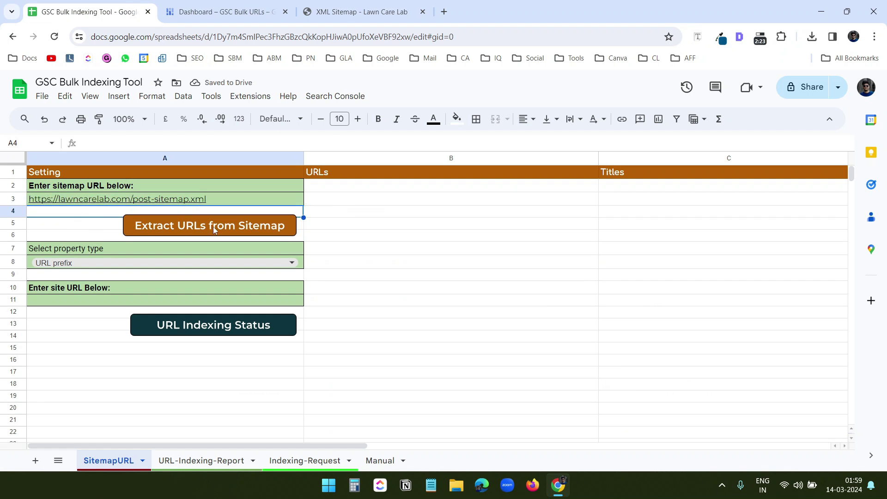
Step: Run Extract URLs from Sitemap and accept authorization, which ends in the Error 403 access_denied message
{"action": "left_click", "coordinate": [219, 230]}
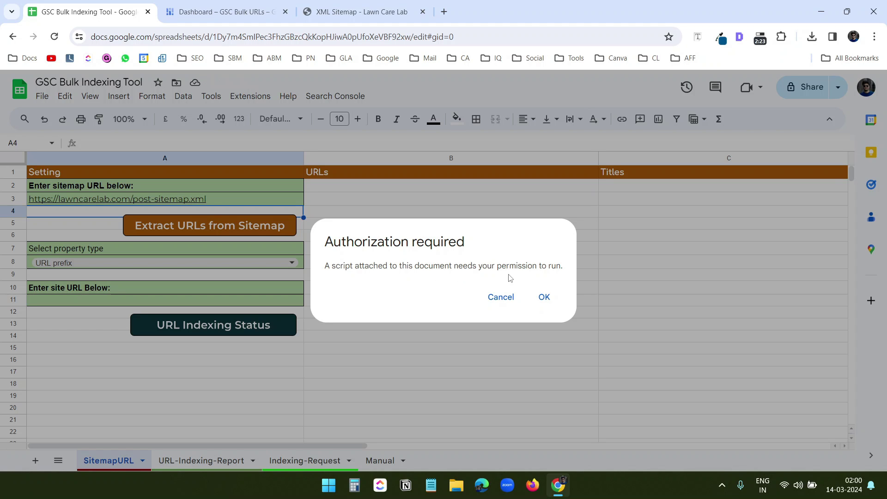
{"action": "left_click", "coordinate": [544, 297]}
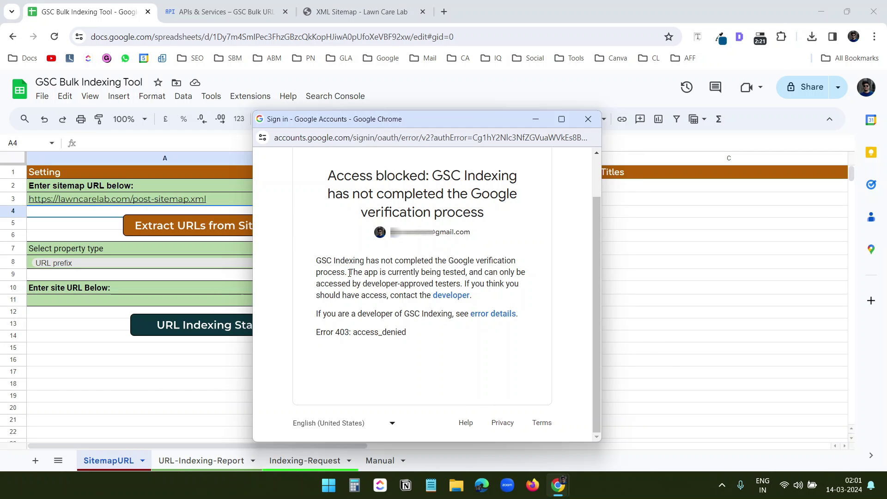
{"action": "left_click_drag", "start_coordinate": [377, 259], "coordinate": [498, 260]}
Step: Push the GSC Indexing app to production on the OAuth consent screen, then return to the spreadsheet
{"action": "left_click", "coordinate": [222, 12]}
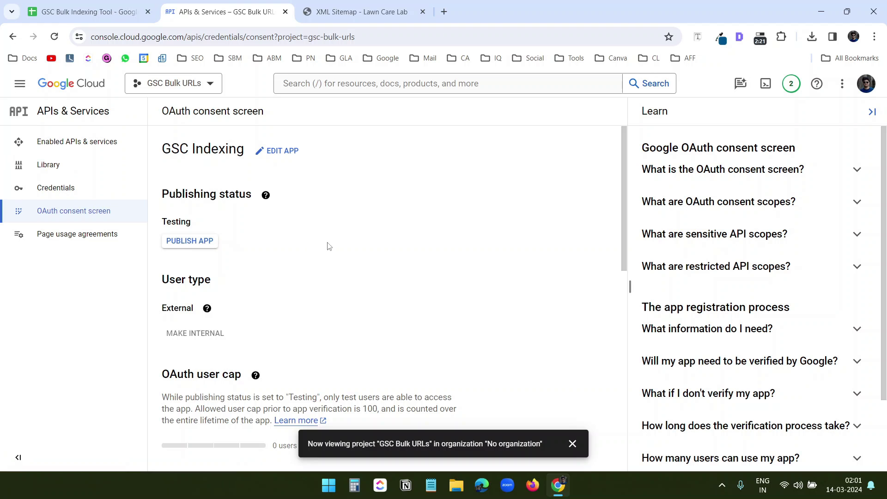
{"action": "left_click", "coordinate": [199, 241]}
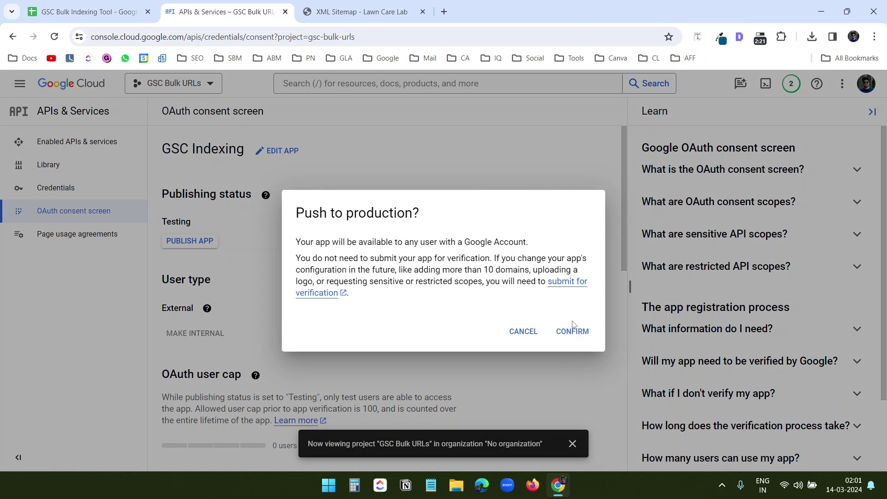
{"action": "left_click", "coordinate": [572, 326]}
{"action": "scroll", "coordinate": [411, 308], "scroll_direction": "down", "scroll_amount": 10}
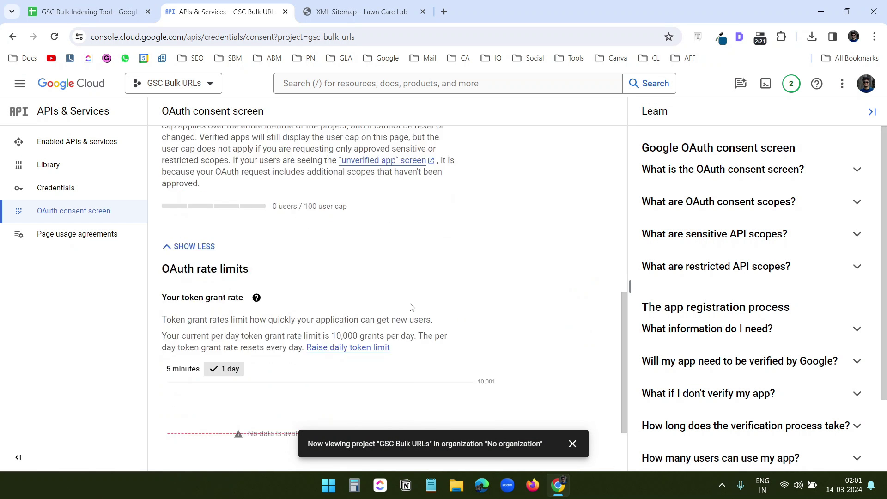
{"action": "scroll", "coordinate": [411, 307], "scroll_direction": "up", "scroll_amount": 10}
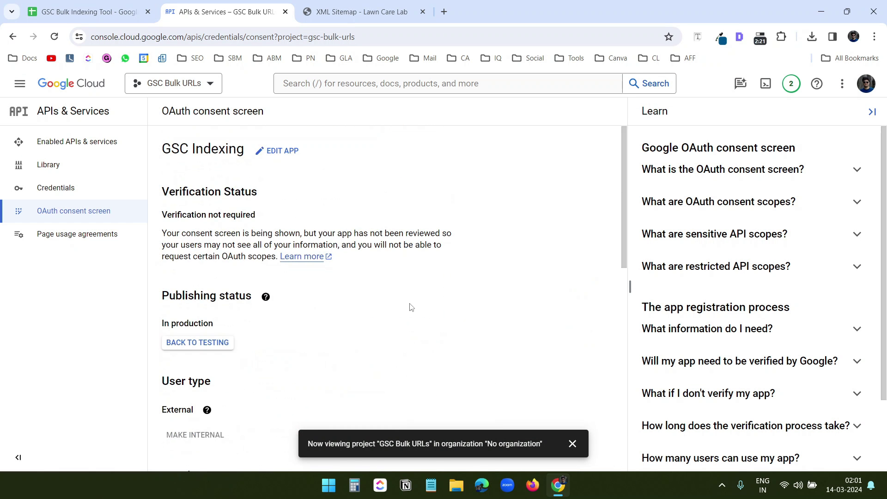
{"action": "left_click", "coordinate": [86, 5]}
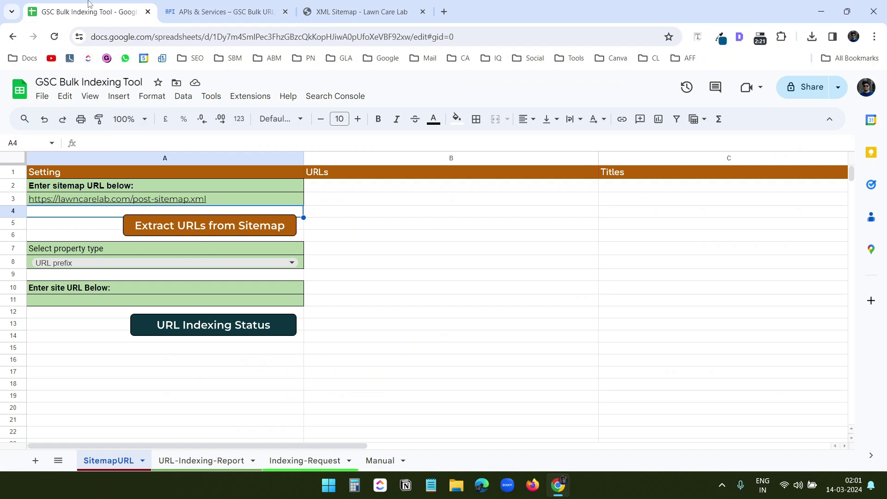
Step: Run the extraction, choose the Google account, proceed past the unsafe warning and allow GSC Indexing access
{"action": "left_click", "coordinate": [209, 227]}
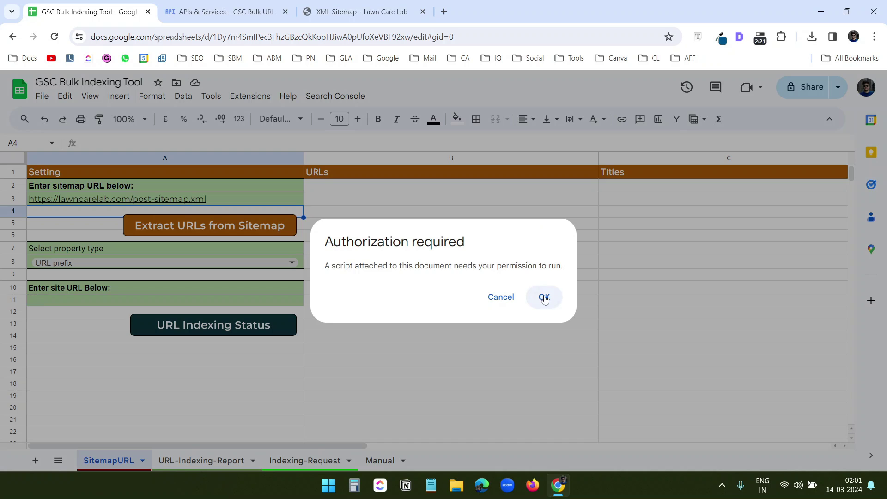
{"action": "left_click", "coordinate": [544, 299]}
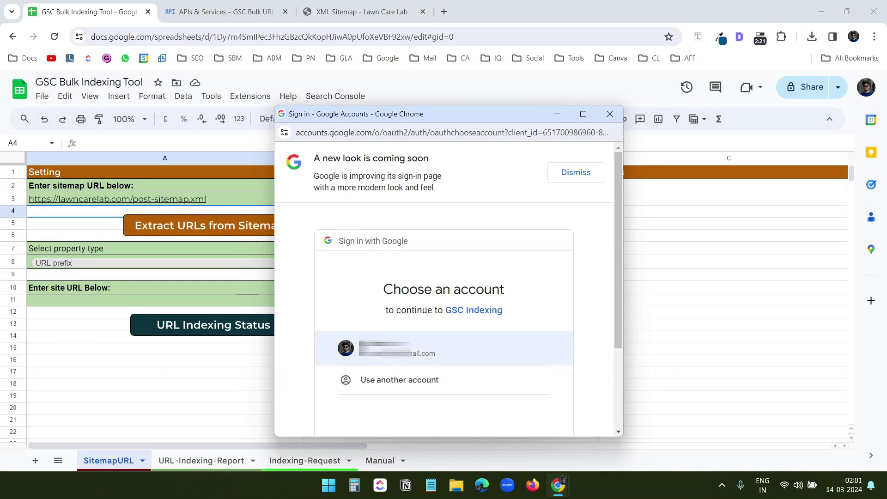
{"action": "left_click", "coordinate": [406, 349]}
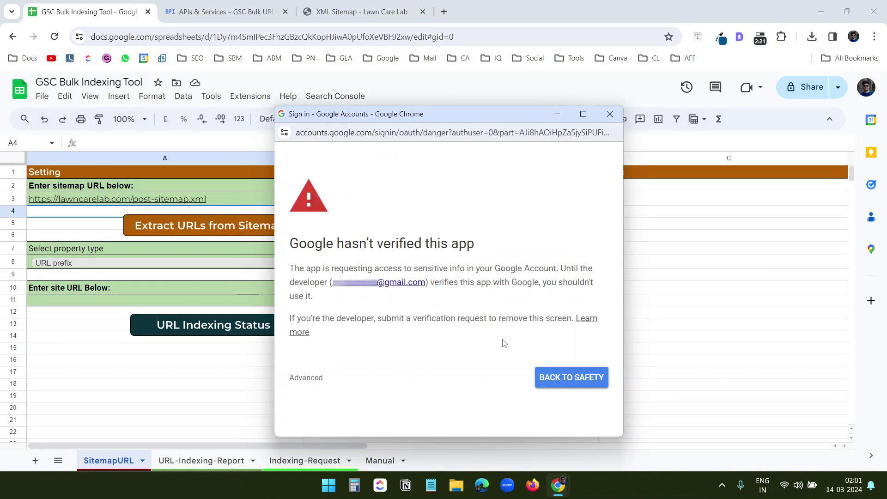
{"action": "left_click", "coordinate": [309, 379]}
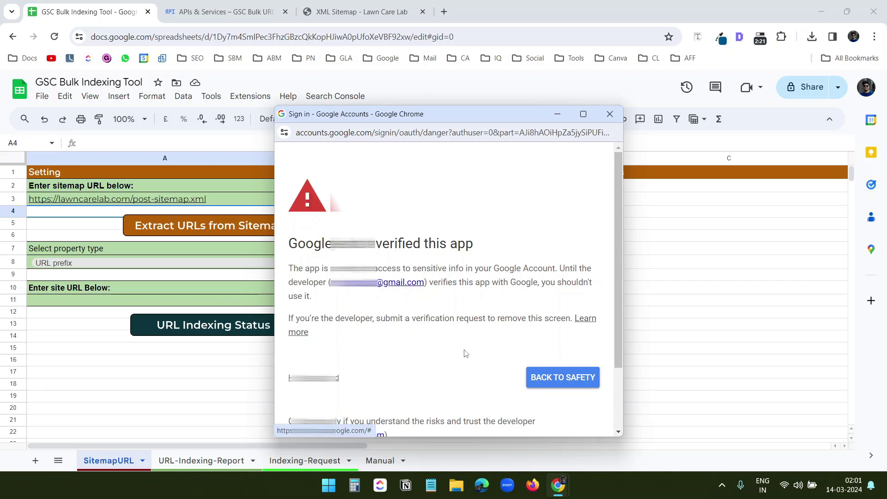
{"action": "scroll", "coordinate": [465, 354], "scroll_direction": "down", "scroll_amount": 2}
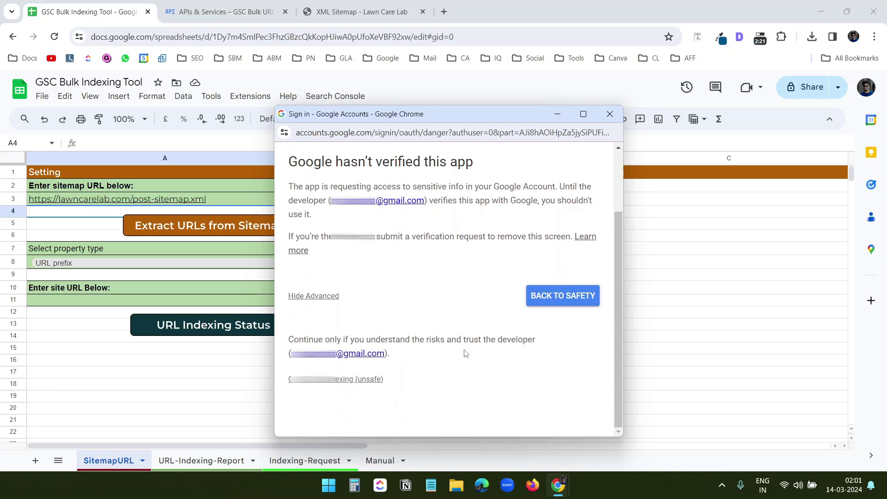
{"action": "left_click", "coordinate": [352, 381]}
{"action": "scroll", "coordinate": [517, 354], "scroll_direction": "down", "scroll_amount": 5}
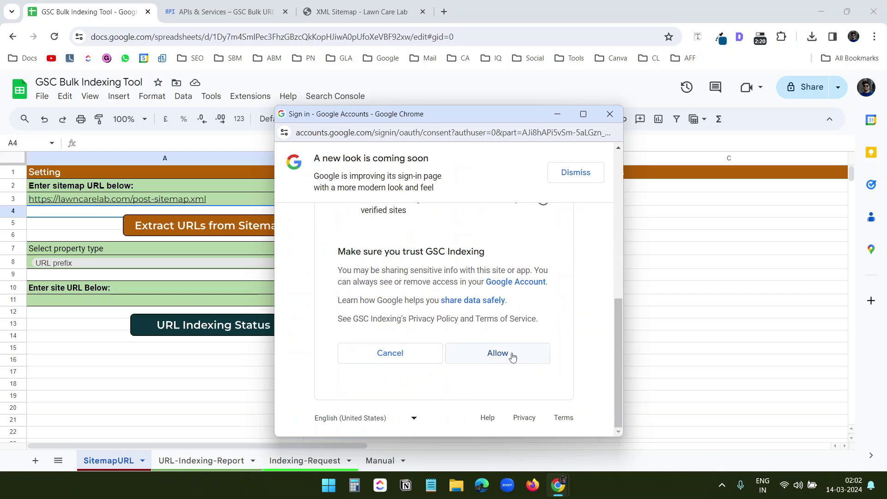
{"action": "left_click", "coordinate": [512, 356]}
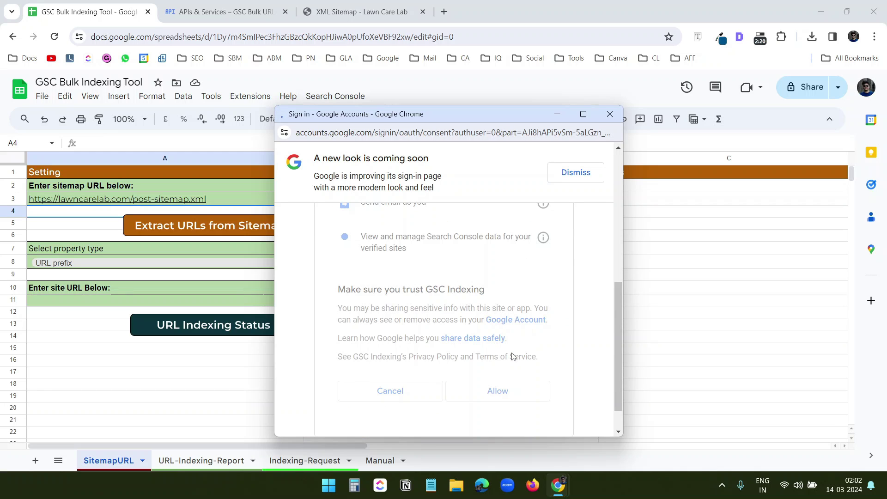
{"action": "left_click", "coordinate": [250, 379]}
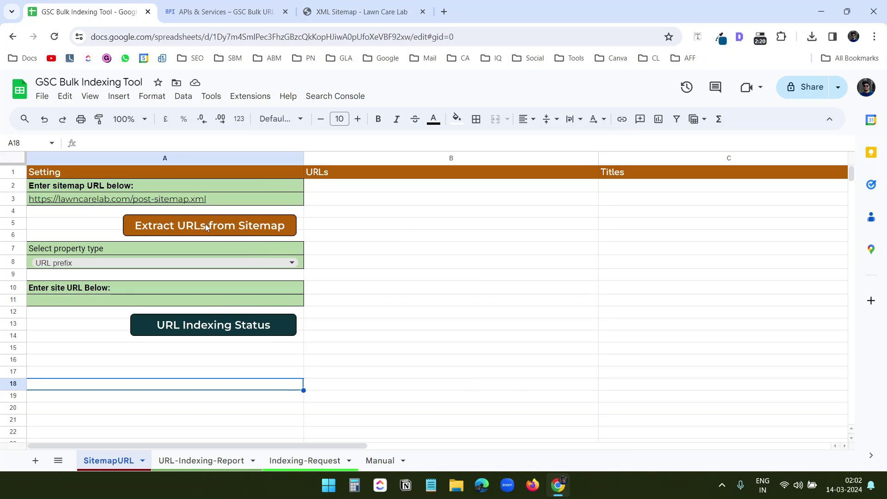
Step: Rerun Extract URLs from Sitemap and select B2:C81 to review the 80 extracted URLs and titles
{"action": "left_click", "coordinate": [249, 226]}
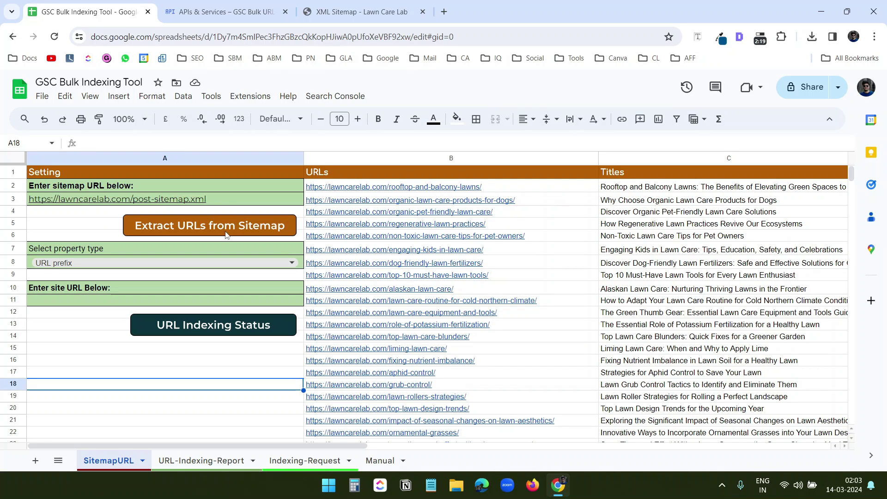
{"action": "scroll", "coordinate": [567, 246], "scroll_direction": "down", "scroll_amount": 20}
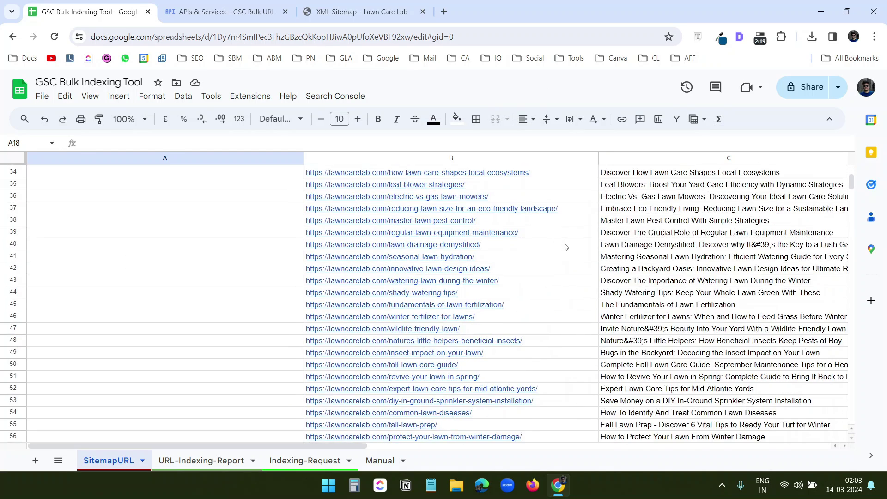
{"action": "scroll", "coordinate": [566, 246], "scroll_direction": "up", "scroll_amount": 3}
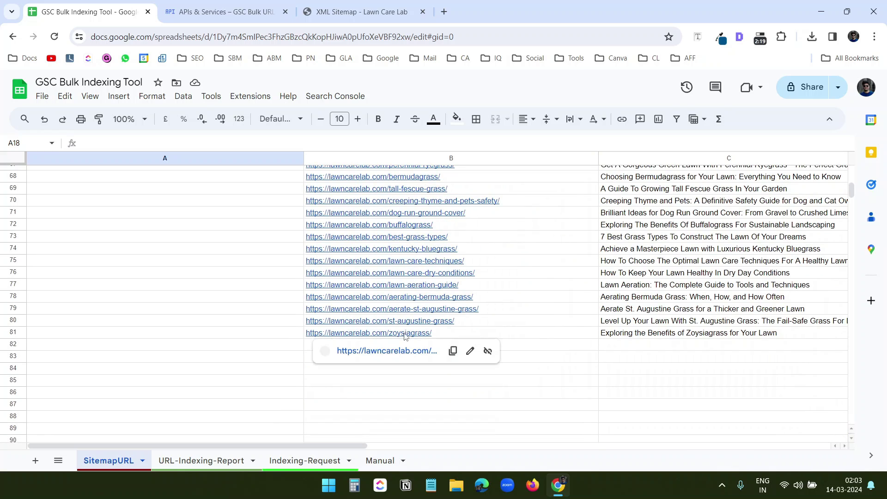
{"action": "scroll", "coordinate": [191, 335], "scroll_direction": "up", "scroll_amount": 20}
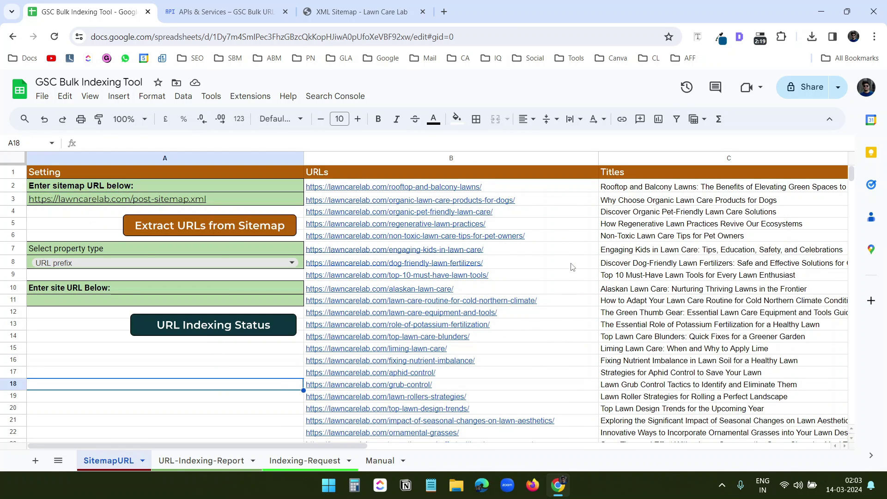
{"action": "mouse_move", "coordinate": [573, 262]}
{"action": "left_click_drag", "start_coordinate": [513, 187], "coordinate": [708, 220]}
{"action": "scroll", "coordinate": [712, 370], "scroll_direction": "down", "scroll_amount": 10}
{"action": "scroll", "coordinate": [709, 390], "scroll_direction": "down", "scroll_amount": 8}
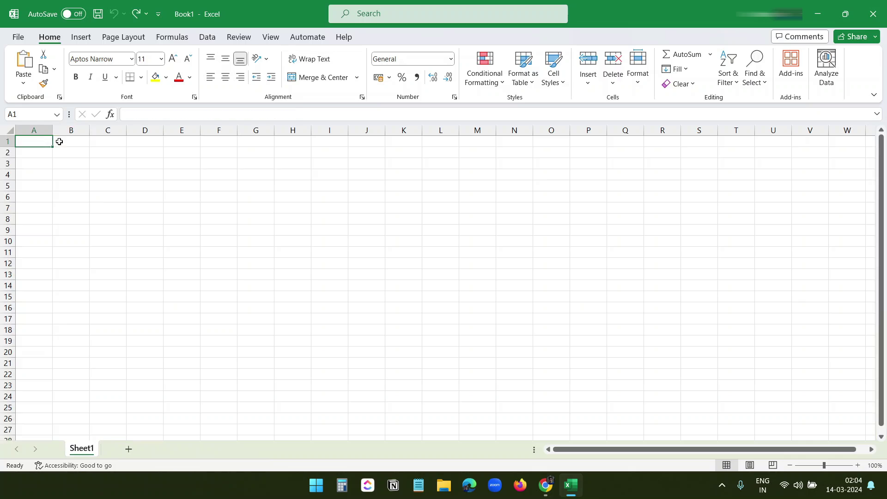
Step: Paste the URL and title list into Excel cell A1, then clear B2:C81 in the sheet
{"action": "right_click", "coordinate": [38, 141]}
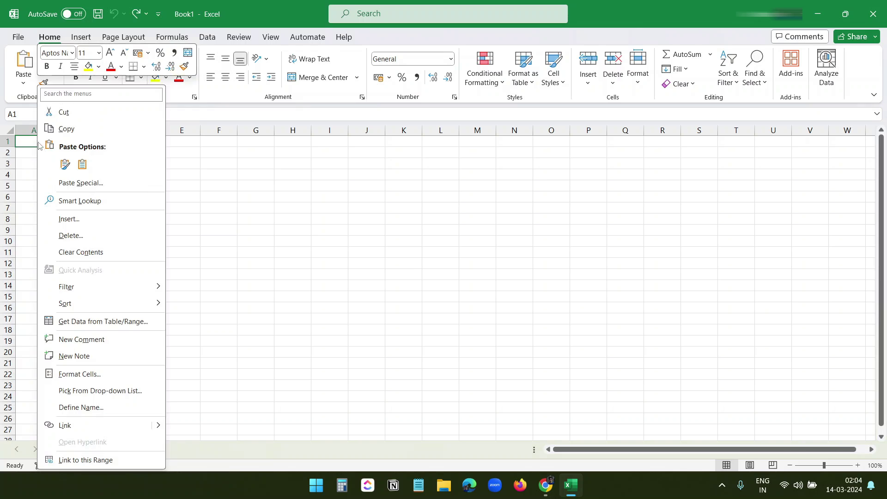
{"action": "left_click", "coordinate": [82, 164]}
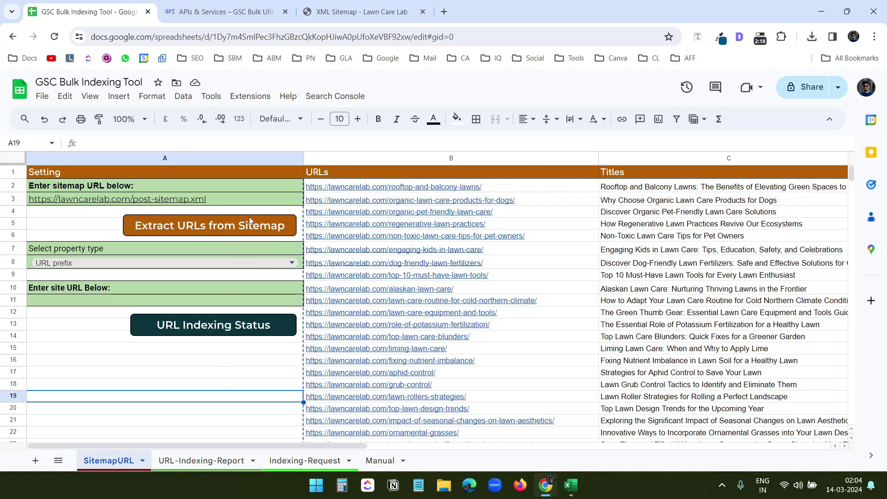
{"action": "left_click", "coordinate": [527, 160]}
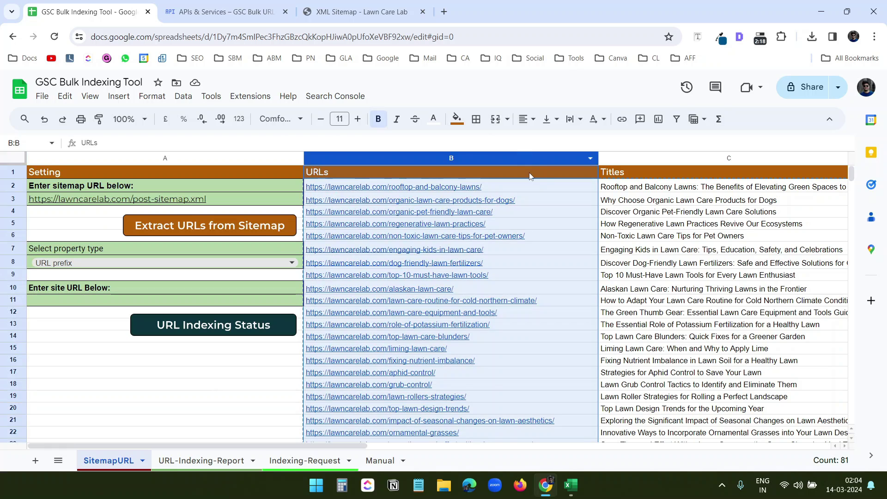
{"action": "left_click", "coordinate": [538, 188]}
{"action": "key", "text": "ctrl+shift+End"}
{"action": "key", "text": "Delete"}
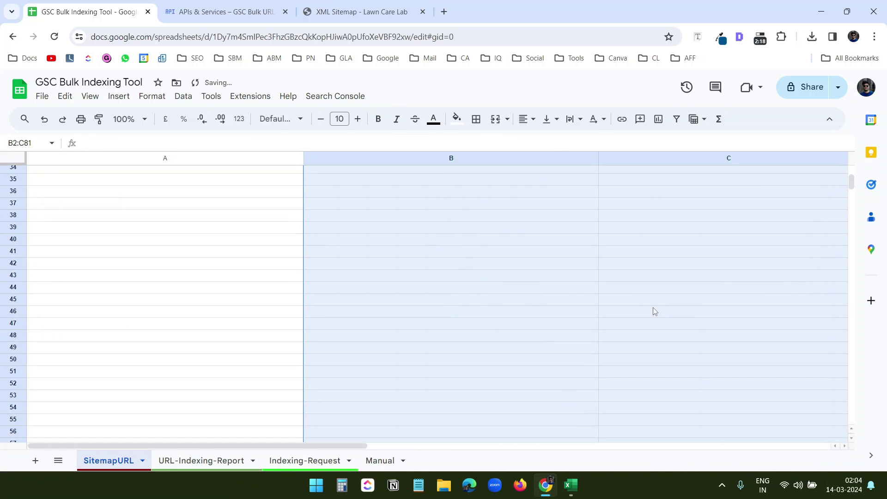
{"action": "scroll", "coordinate": [651, 309], "scroll_direction": "up", "scroll_amount": 20}
Step: Copy the first 40 URLs (A1:A40) from Excel and paste them into the sheet at B2
{"action": "left_click", "coordinate": [481, 214]}
{"action": "key", "text": "alt+Tab"}
{"action": "scroll", "coordinate": [347, 237], "scroll_direction": "up", "scroll_amount": 7}
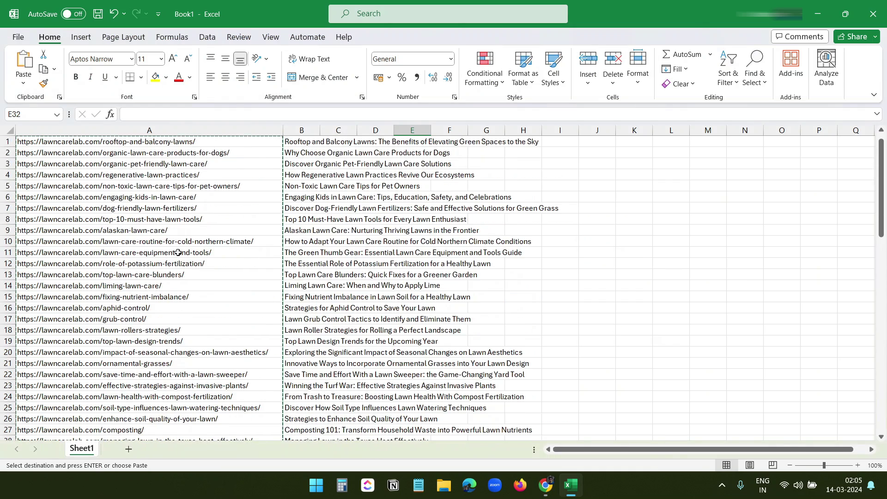
{"action": "left_click_drag", "start_coordinate": [185, 141], "coordinate": [191, 276]}
{"action": "key", "text": "ctrl+c"}
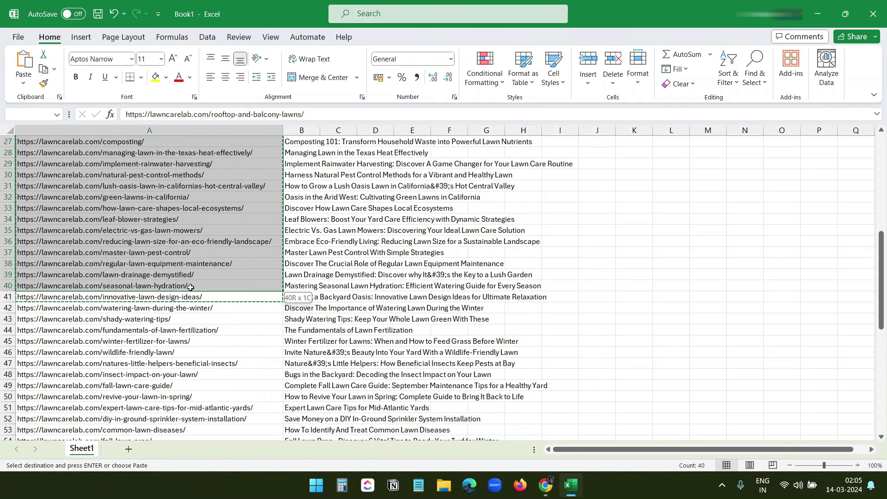
{"action": "key", "text": "alt+Tab"}
{"action": "key", "text": "ctrl+v"}
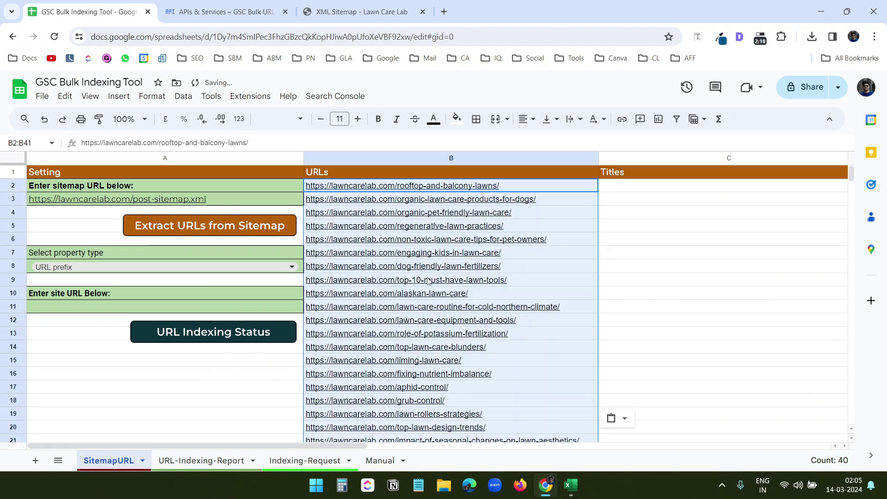
{"action": "left_click", "coordinate": [181, 376]}
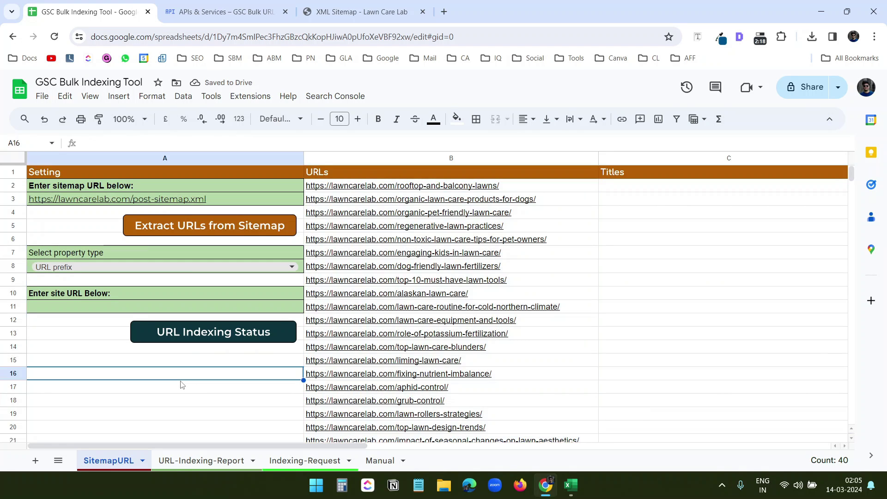
{"action": "left_click", "coordinate": [131, 308]}
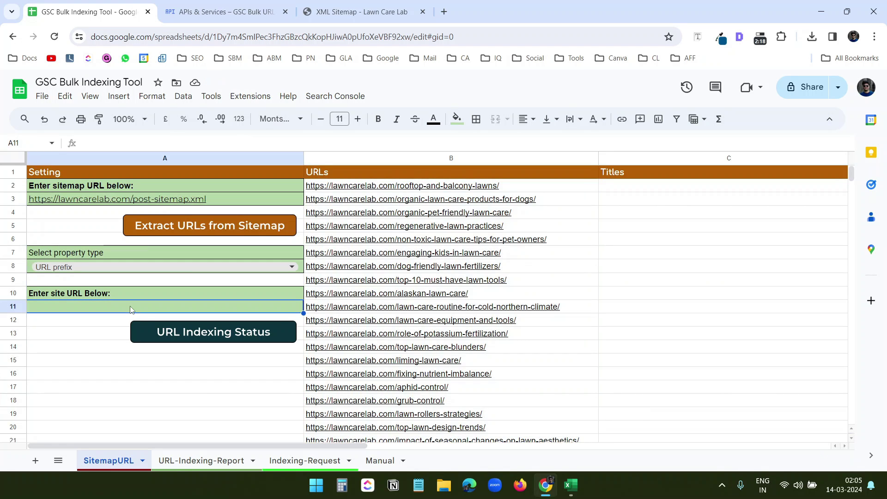
{"action": "type", "text": "hht"}
{"action": "key", "text": "BackSpace"}
{"action": "key", "text": "BackSpace"}
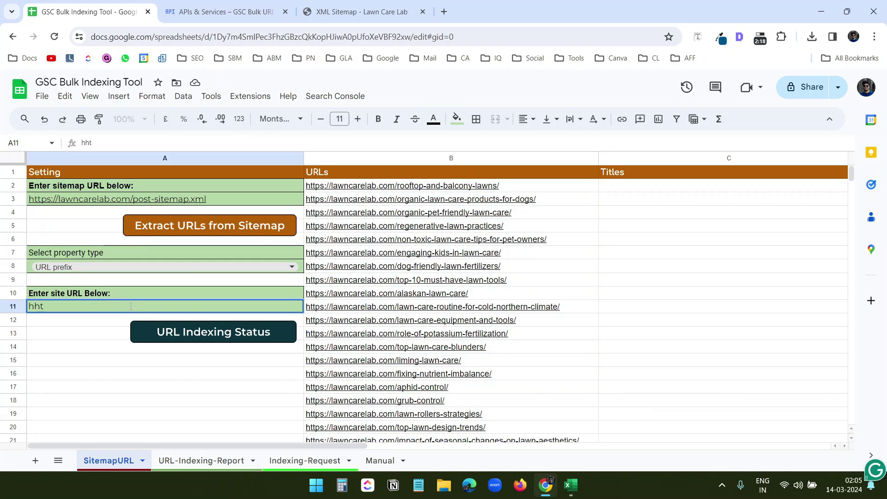
{"action": "type", "text": "ttps://lawncarelab"}
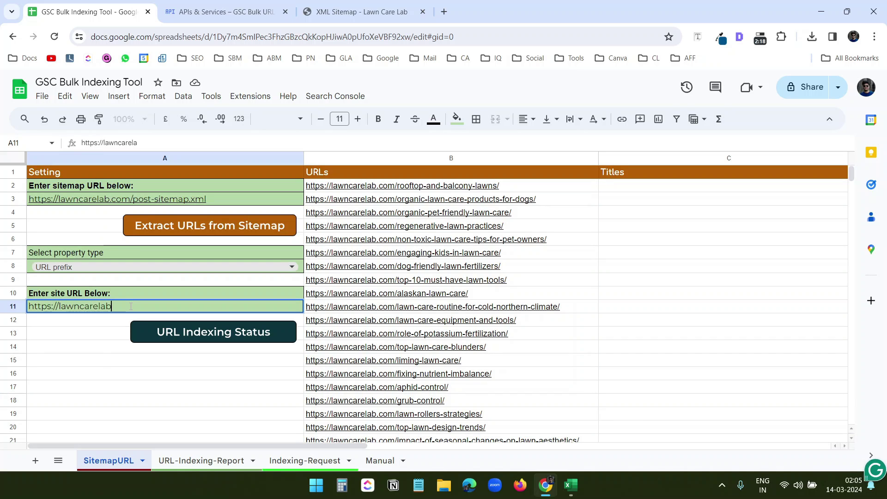
{"action": "type", "text": ".com/"}
{"action": "key", "text": "Return"}
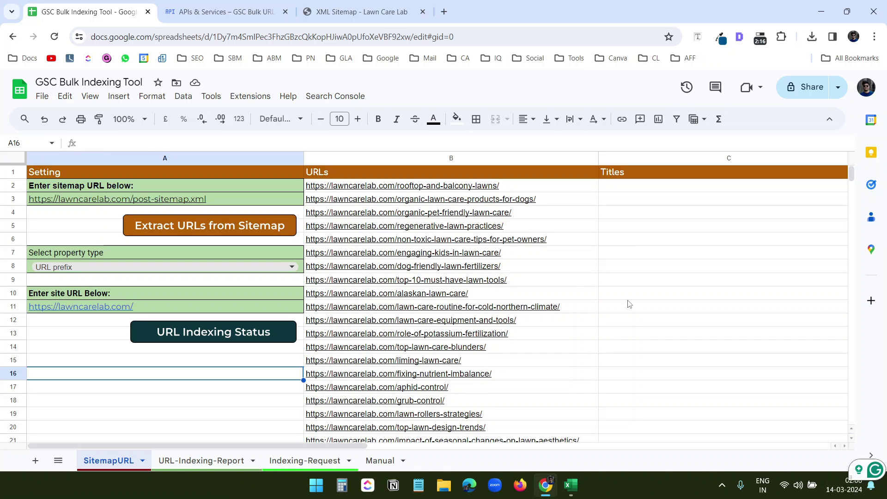
{"action": "left_click", "coordinate": [658, 269]}
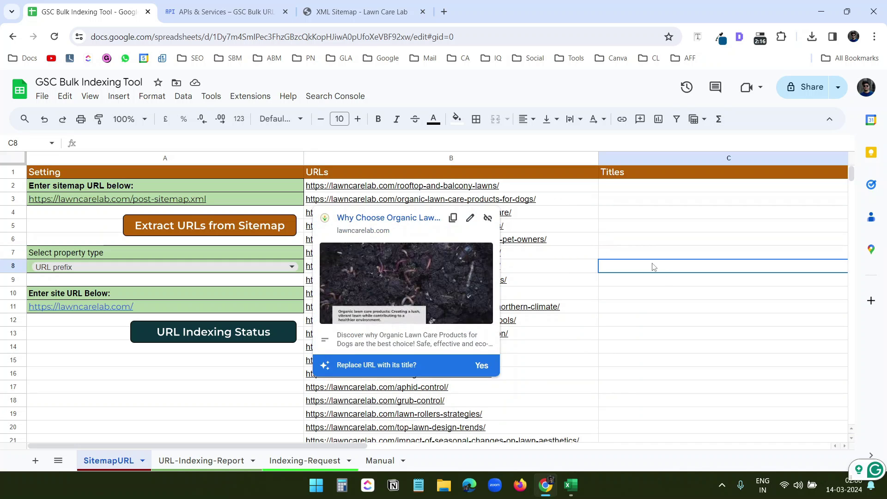
Step: Run the URL Indexing Status check, keeping URL prefix as the property type
{"action": "left_click", "coordinate": [180, 462]}
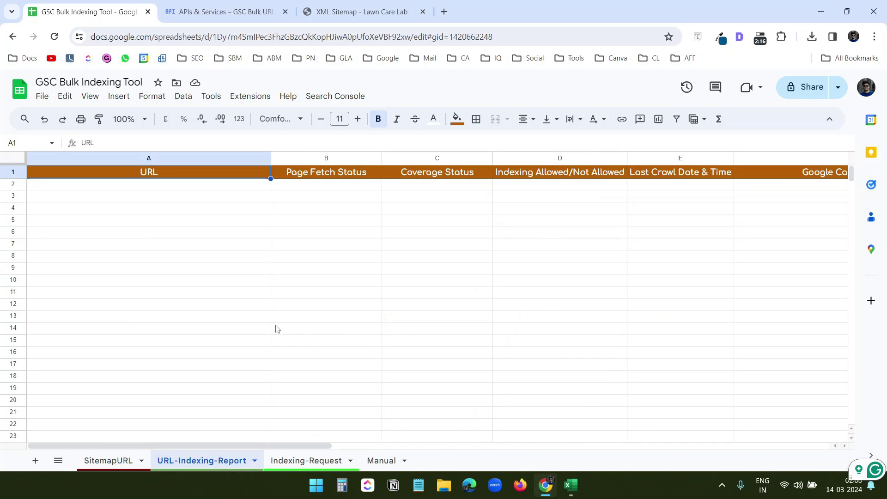
{"action": "left_click", "coordinate": [113, 459]}
{"action": "left_click", "coordinate": [200, 386]}
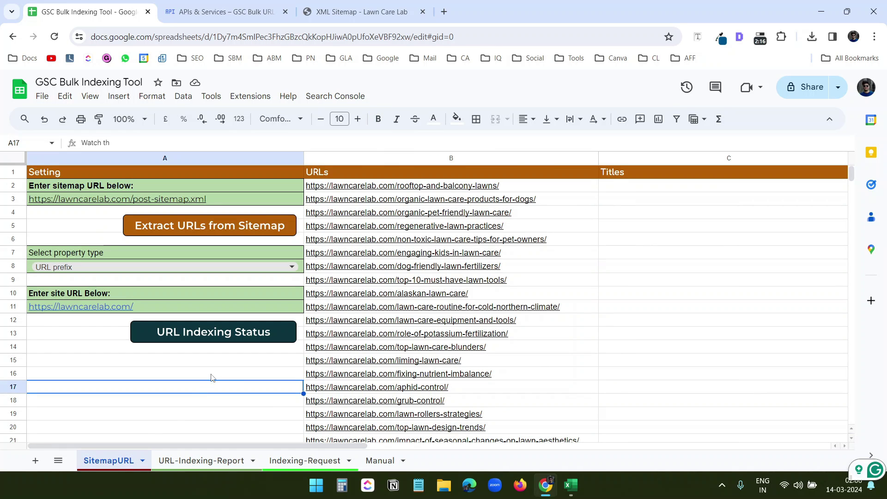
{"action": "left_click", "coordinate": [235, 334]}
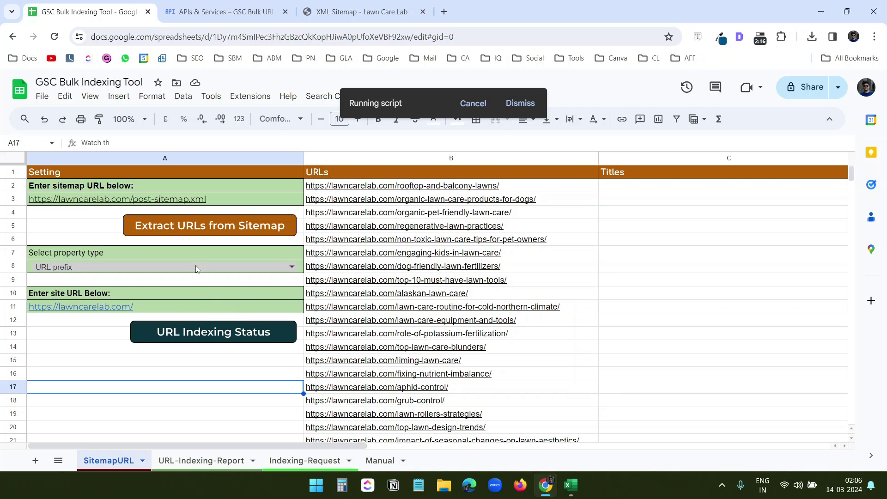
{"action": "left_click", "coordinate": [103, 269]}
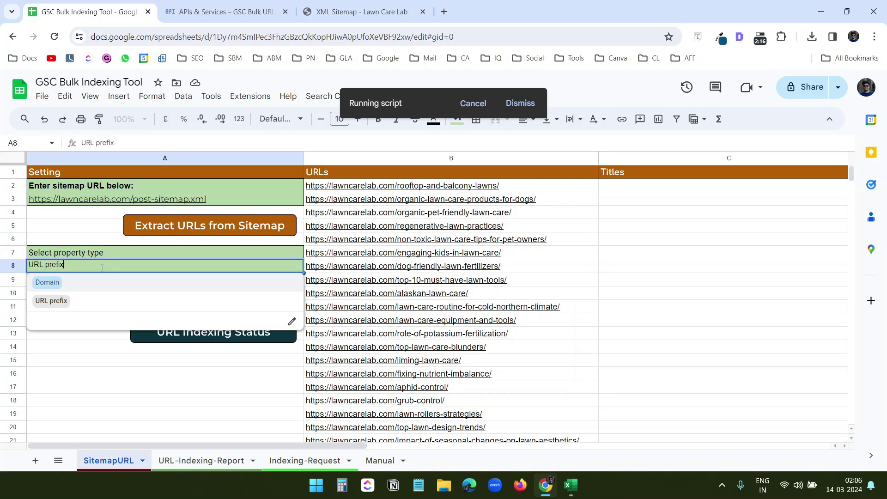
{"action": "left_click", "coordinate": [291, 271]}
{"action": "left_click", "coordinate": [290, 271]}
{"action": "left_click", "coordinate": [109, 392]}
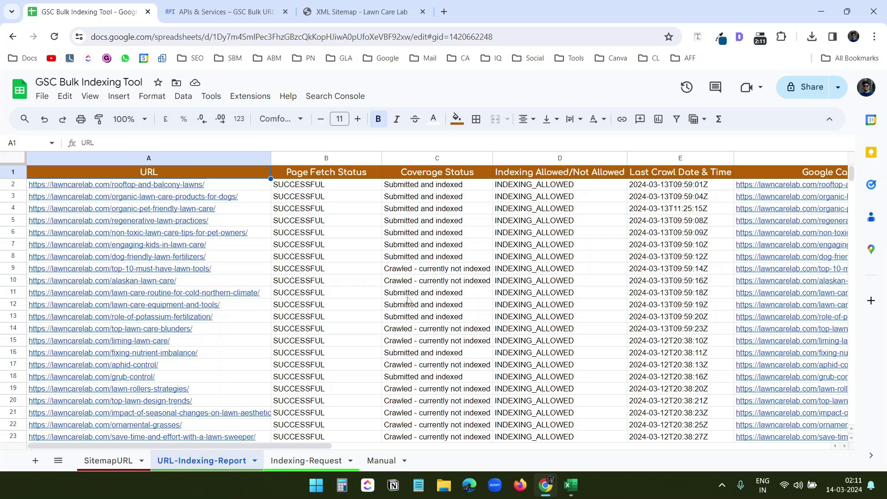
{"action": "left_click", "coordinate": [119, 461]}
{"action": "scroll", "coordinate": [512, 297], "scroll_direction": "down", "scroll_amount": 8}
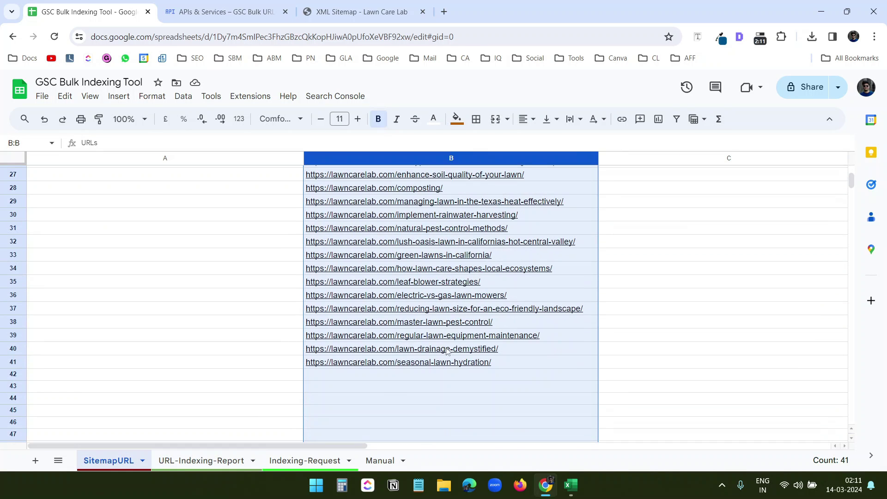
{"action": "left_click", "coordinate": [199, 468]}
{"action": "scroll", "coordinate": [475, 365], "scroll_direction": "up", "scroll_amount": 8}
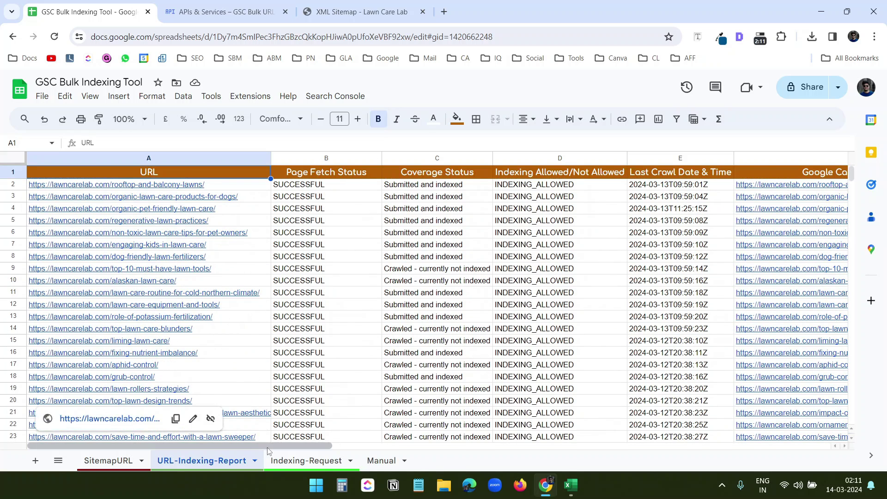
{"action": "scroll", "coordinate": [462, 439], "scroll_direction": "right", "scroll_amount": 10}
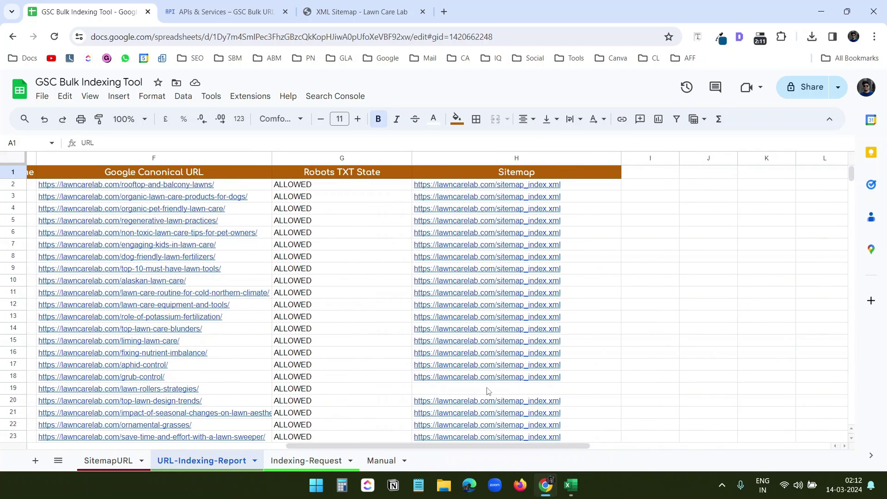
{"action": "left_click", "coordinate": [488, 392]}
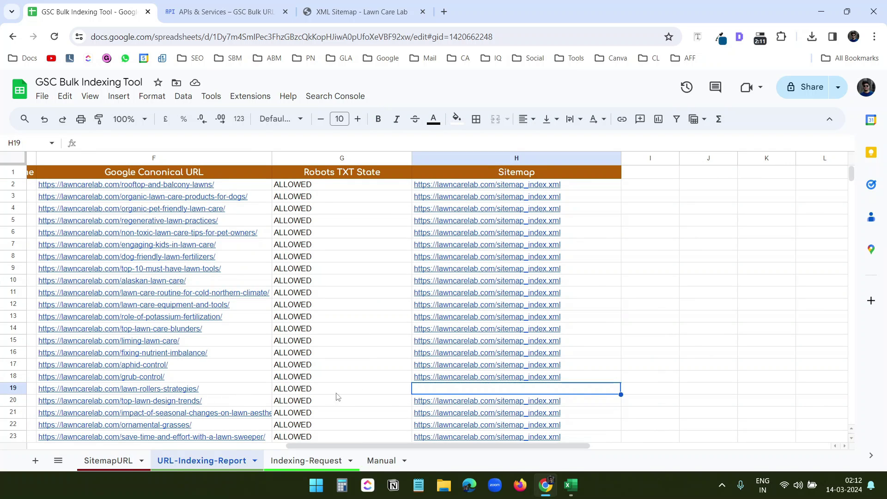
{"action": "scroll", "coordinate": [592, 316], "scroll_direction": "left", "scroll_amount": 10}
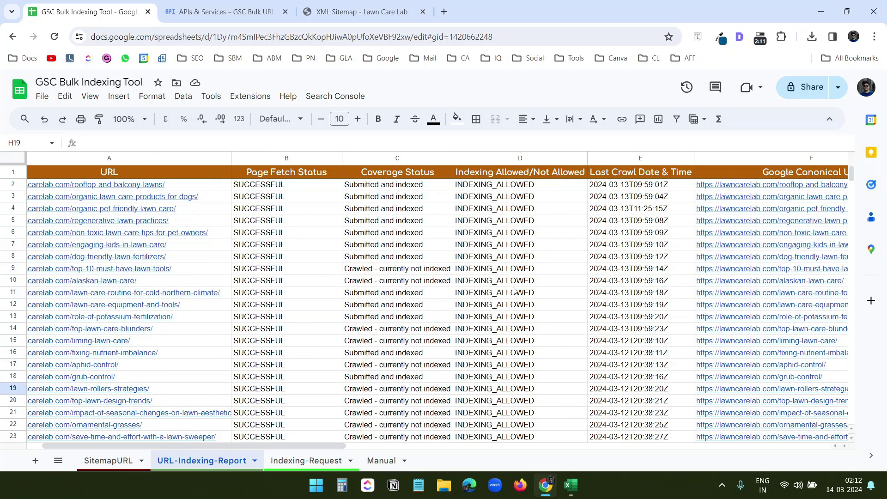
Step: On the Indexing-Request sheet, copy the first 20 URLs (A1:A20) from the Excel workbook
{"action": "left_click", "coordinate": [312, 453]}
{"action": "left_click", "coordinate": [277, 353]}
{"action": "left_click_drag", "start_coordinate": [124, 184], "coordinate": [125, 282]}
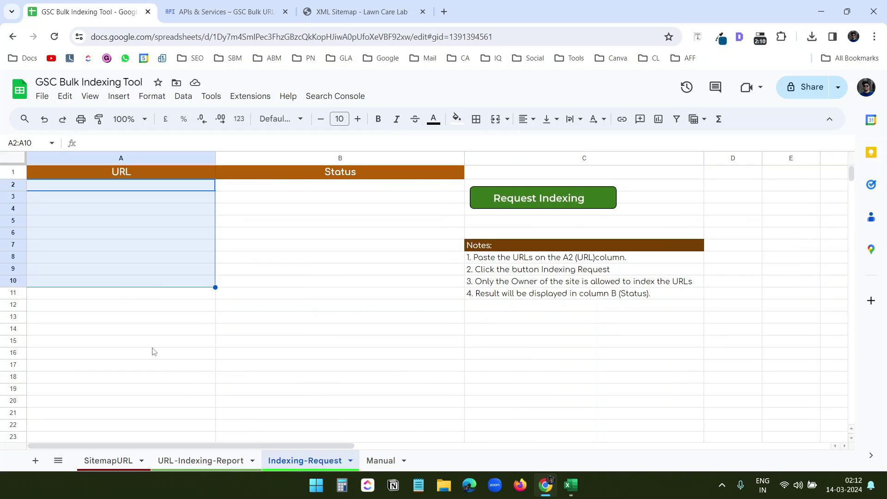
{"action": "key", "text": "alt+Tab"}
{"action": "scroll", "coordinate": [210, 243], "scroll_direction": "up", "scroll_amount": 9}
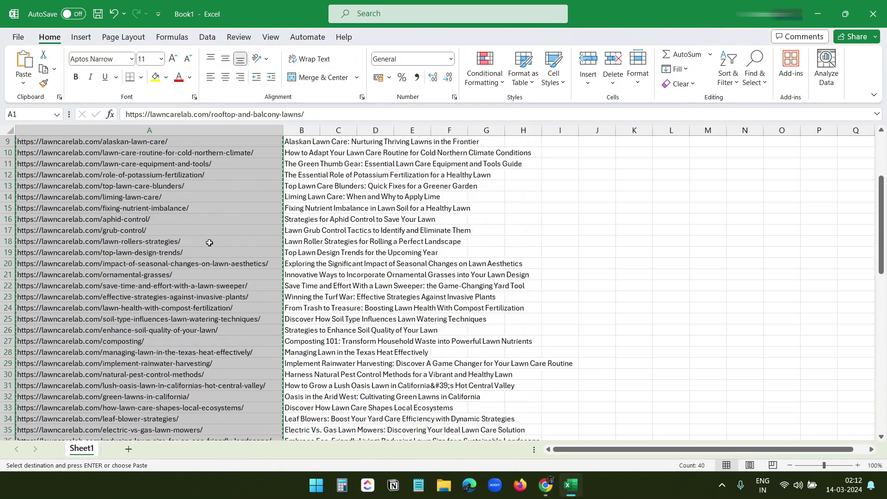
{"action": "left_click_drag", "start_coordinate": [199, 142], "coordinate": [210, 354]}
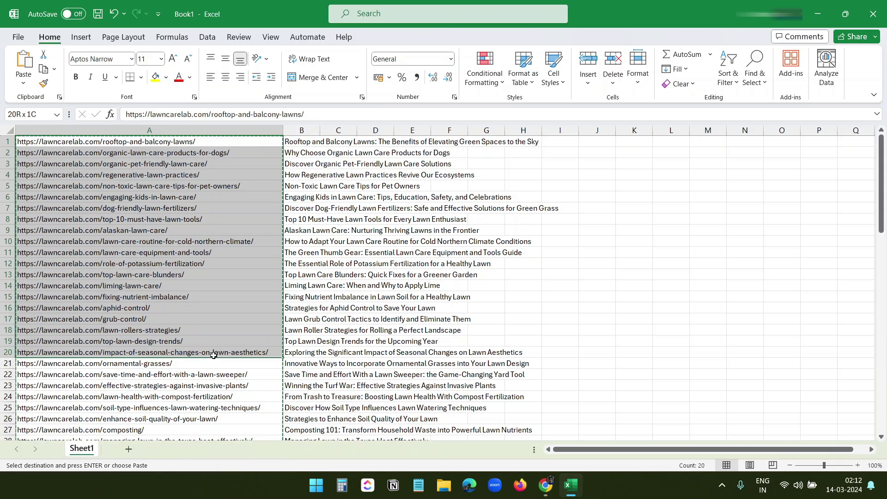
{"action": "right_click", "coordinate": [205, 300]}
{"action": "left_click", "coordinate": [241, 113]}
Step: Paste the 20 URLs into the Indexing-Request URL column starting at cell A2
{"action": "key", "text": "alt+Tab"}
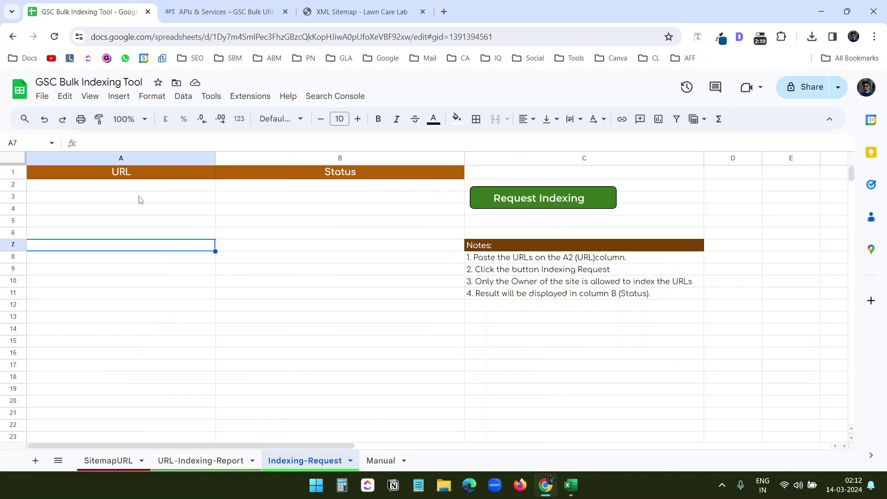
{"action": "left_click", "coordinate": [135, 187]}
{"action": "right_click", "coordinate": [136, 190]}
{"action": "left_click", "coordinate": [159, 166]}
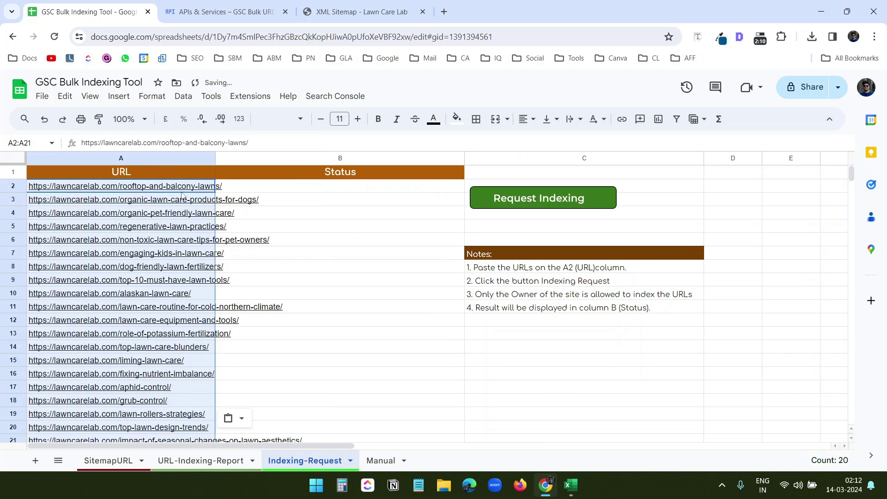
{"action": "scroll", "coordinate": [206, 277], "scroll_direction": "down", "scroll_amount": 7}
{"action": "scroll", "coordinate": [206, 278], "scroll_direction": "up", "scroll_amount": 7}
{"action": "scroll", "coordinate": [166, 287], "scroll_direction": "down", "scroll_amount": 7}
{"action": "scroll", "coordinate": [166, 287], "scroll_direction": "up", "scroll_amount": 7}
{"action": "left_click", "coordinate": [360, 242]}
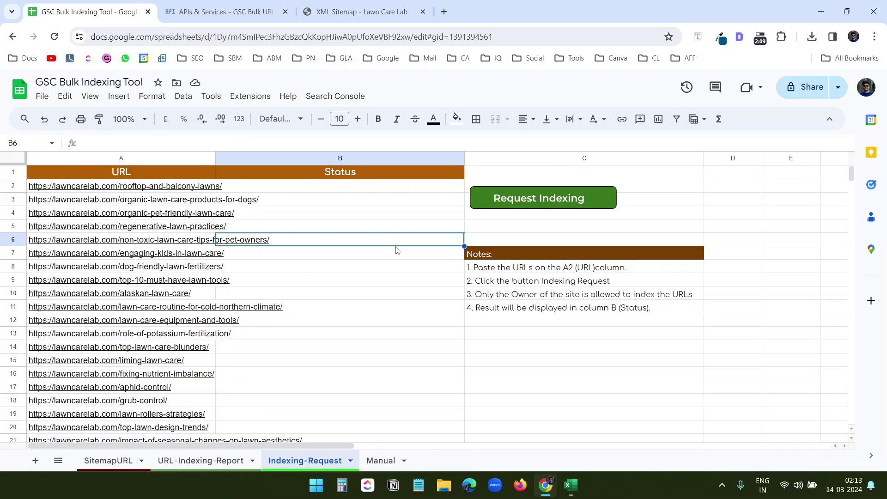
Step: Run Request Indexing, confirm all 20 URLs read Indexing Request Successful, and return to SitemapURL
{"action": "left_click", "coordinate": [584, 333]}
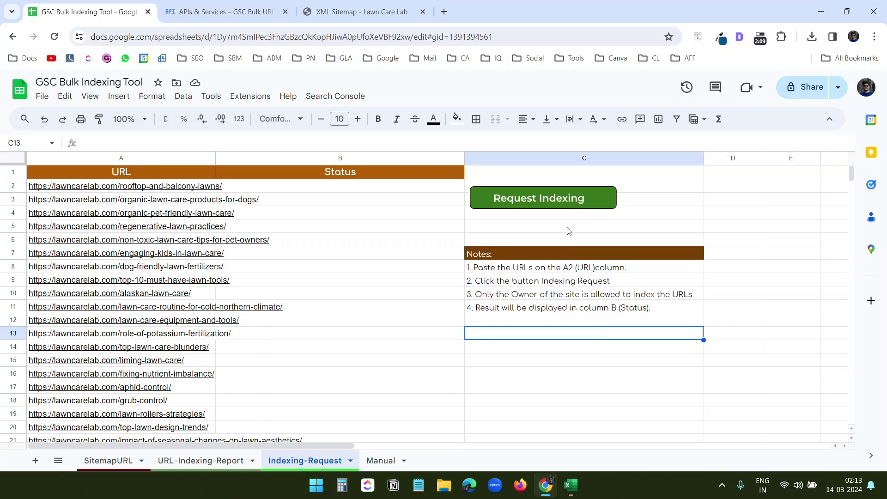
{"action": "left_click", "coordinate": [567, 199]}
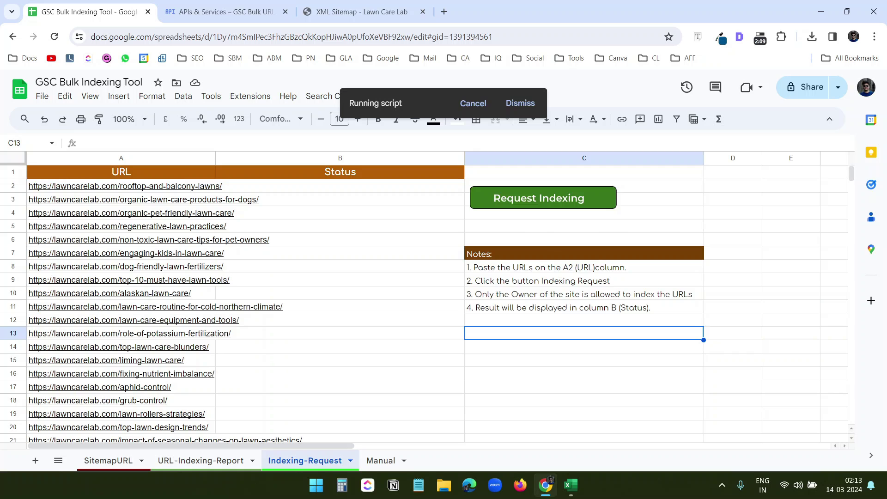
{"action": "mouse_move", "coordinate": [124, 287]}
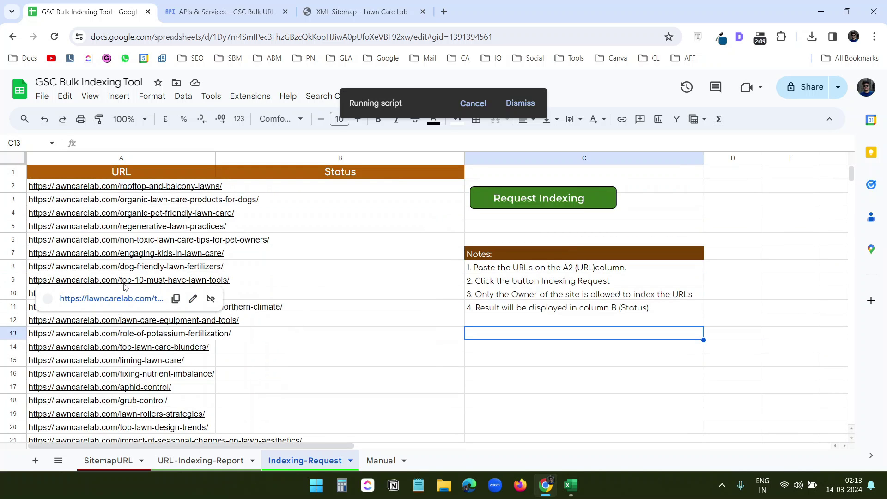
{"action": "left_click", "coordinate": [381, 222]}
{"action": "scroll", "coordinate": [372, 226], "scroll_direction": "down", "scroll_amount": 2}
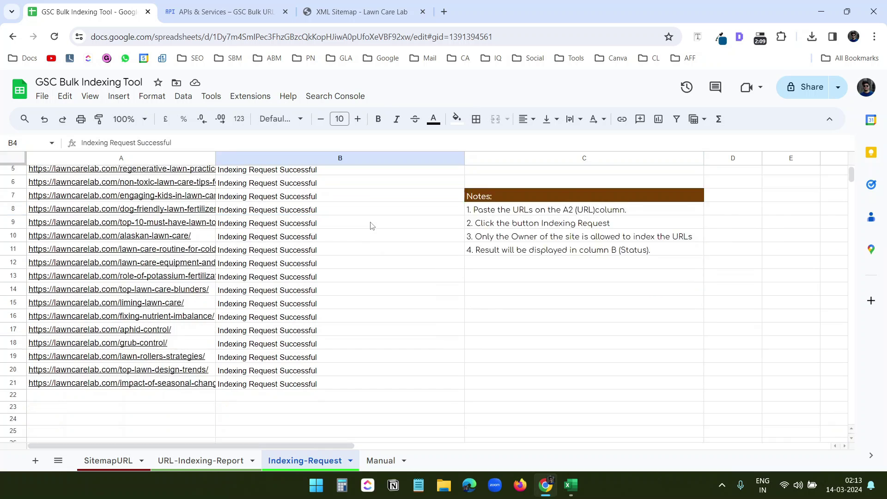
{"action": "scroll", "coordinate": [372, 226], "scroll_direction": "down", "scroll_amount": 4}
{"action": "scroll", "coordinate": [369, 231], "scroll_direction": "up", "scroll_amount": 3}
{"action": "left_click", "coordinate": [108, 460]}
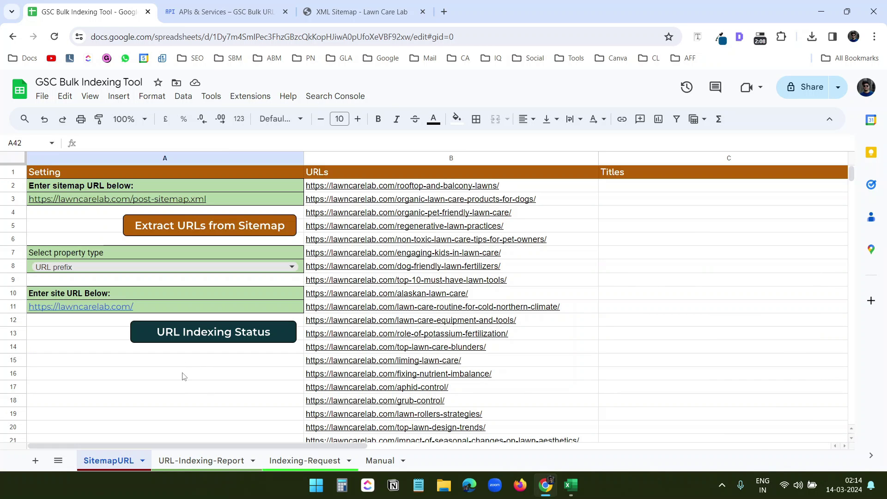